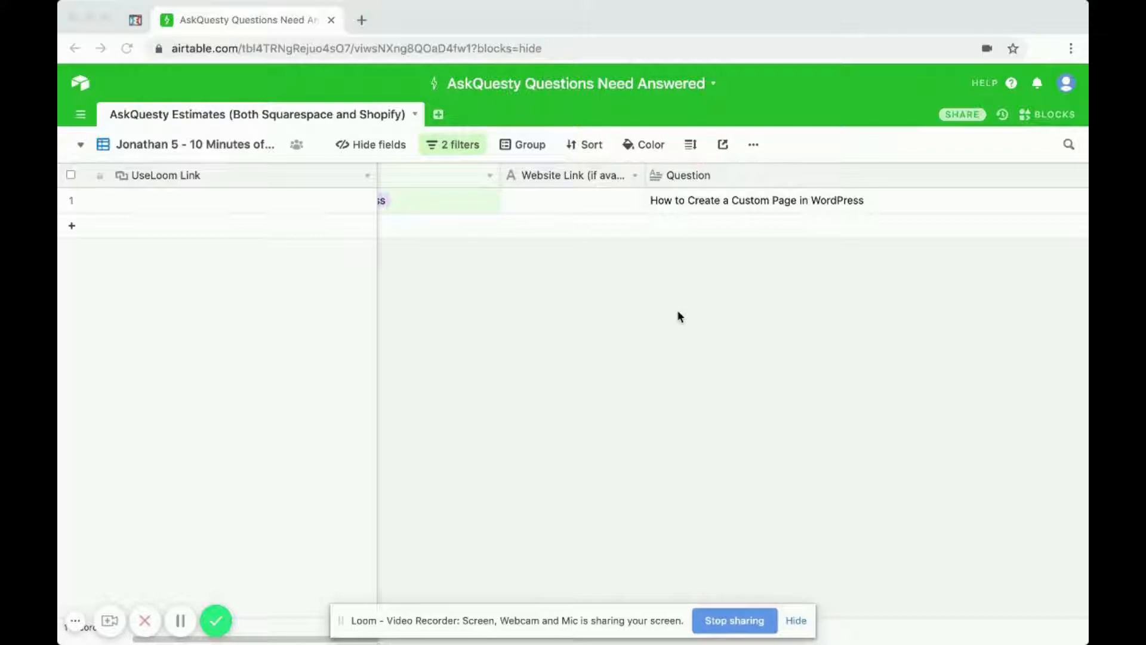
Step: Load the personal WordPress site in a new browser tab and go to its admin dashboard
left_click(363, 20)
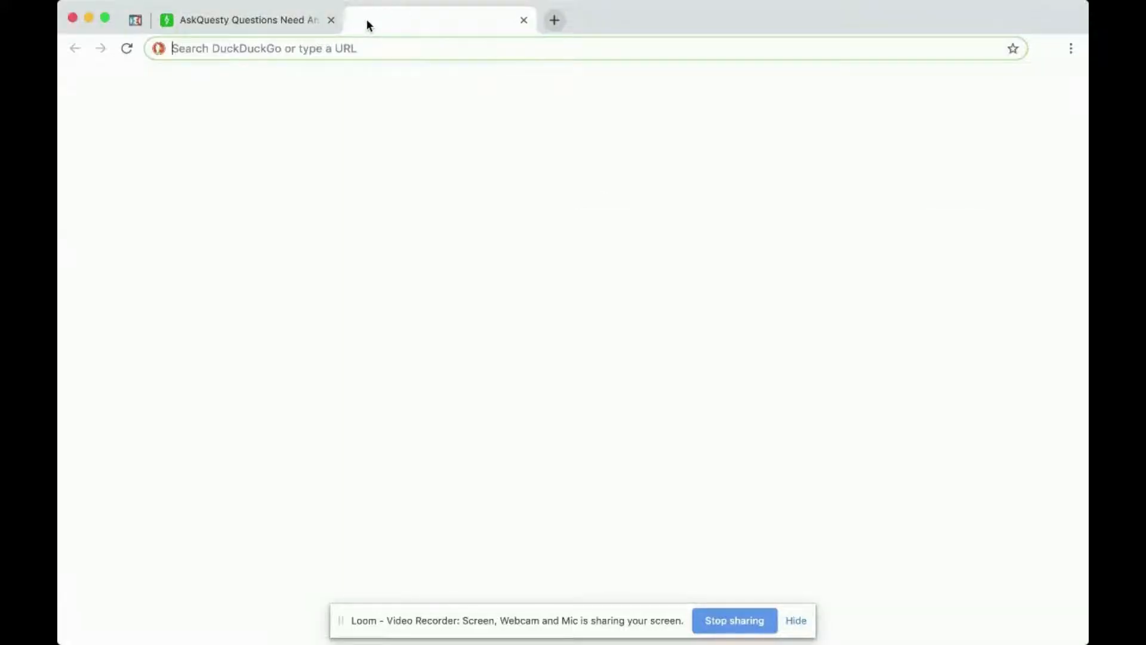
type("li")
key("Return")
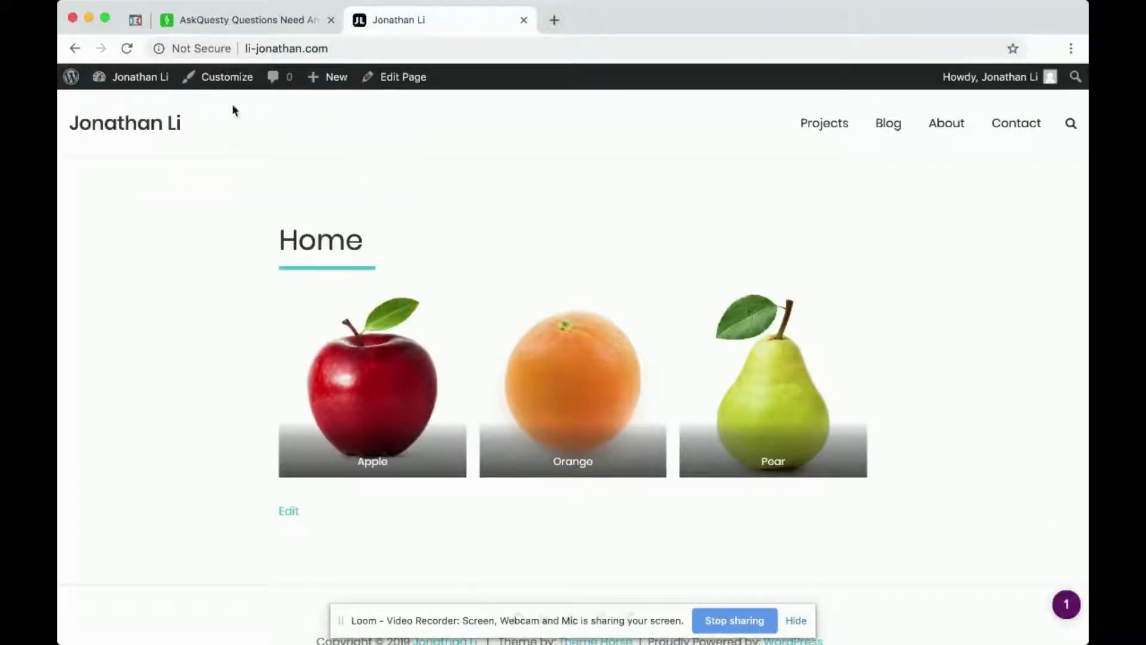
mouse_move(130, 84)
left_click(122, 107)
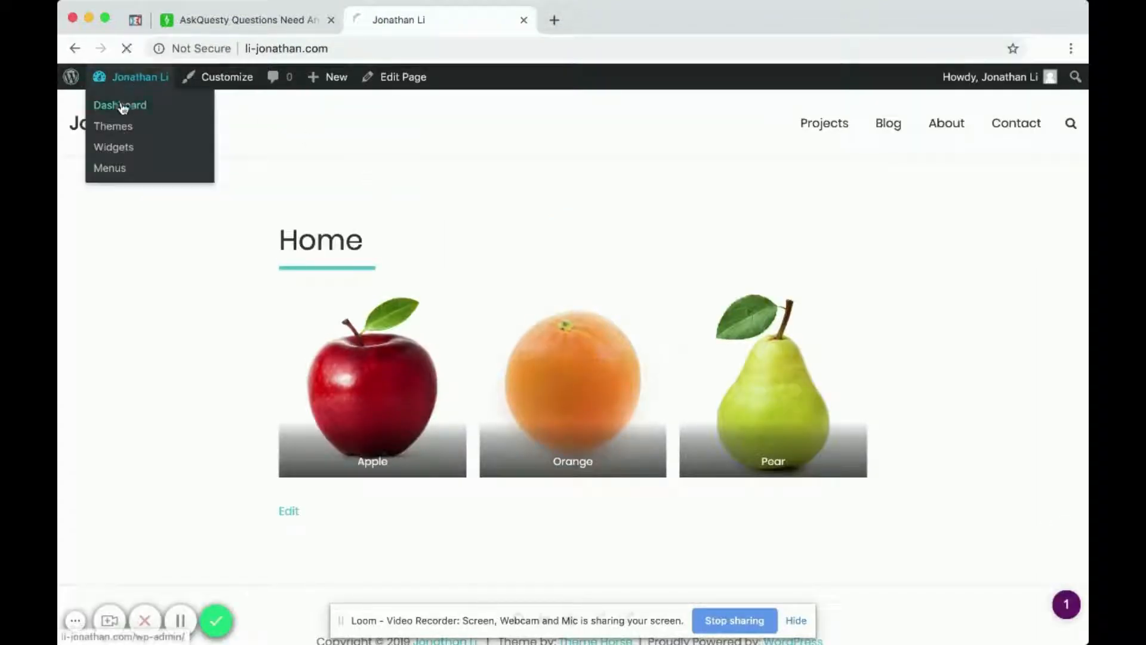
Step: Add a new page from the site's list of pages and title it "Offer"
mouse_move(90, 286)
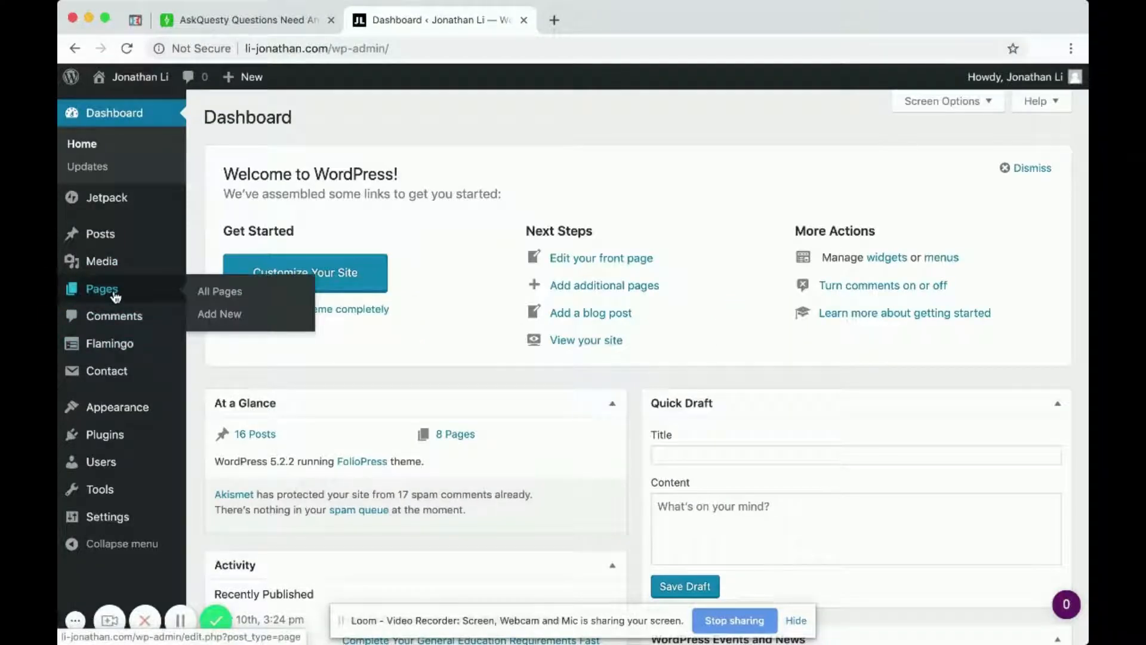
left_click(115, 291)
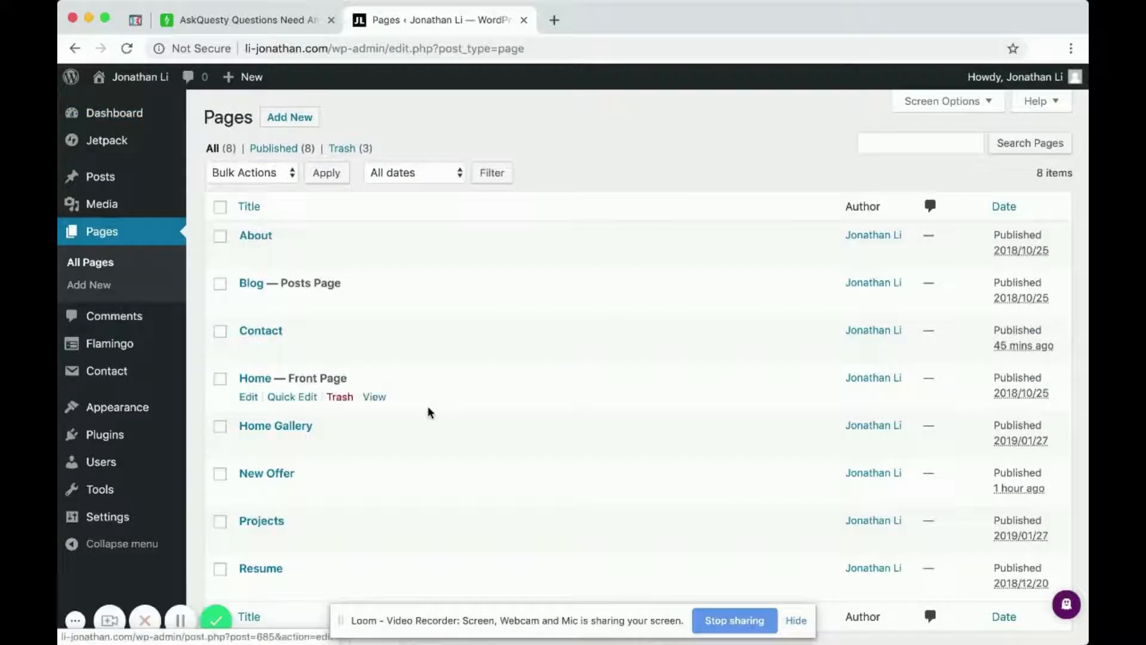
scroll(427, 406, "down", 3)
scroll(427, 411, "up", 3)
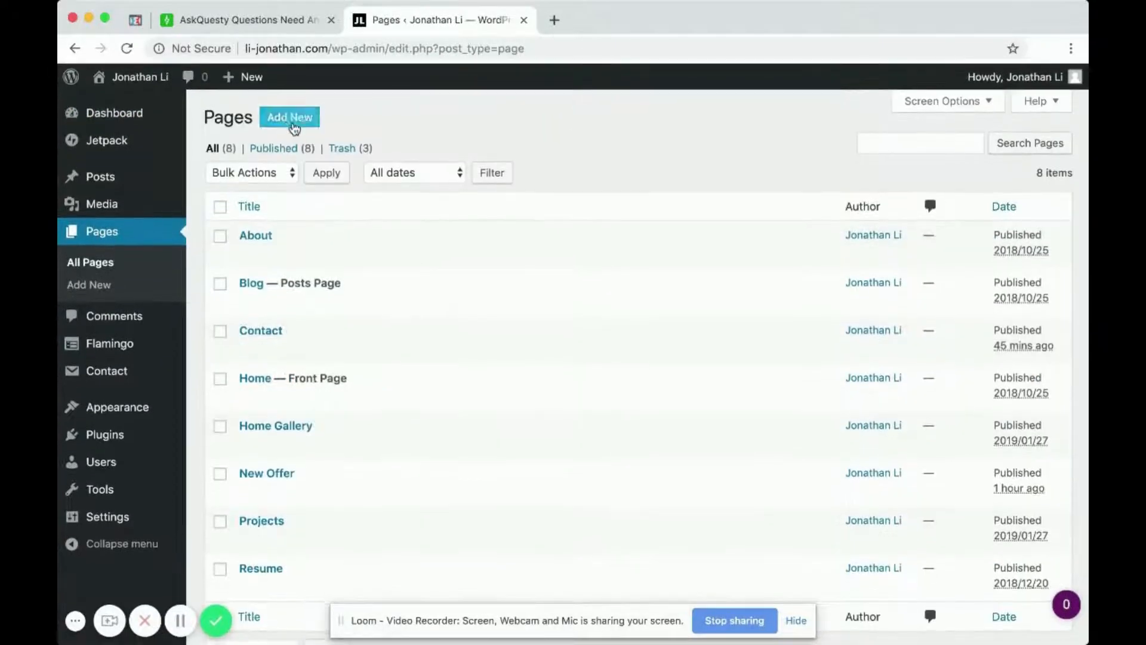
left_click(289, 118)
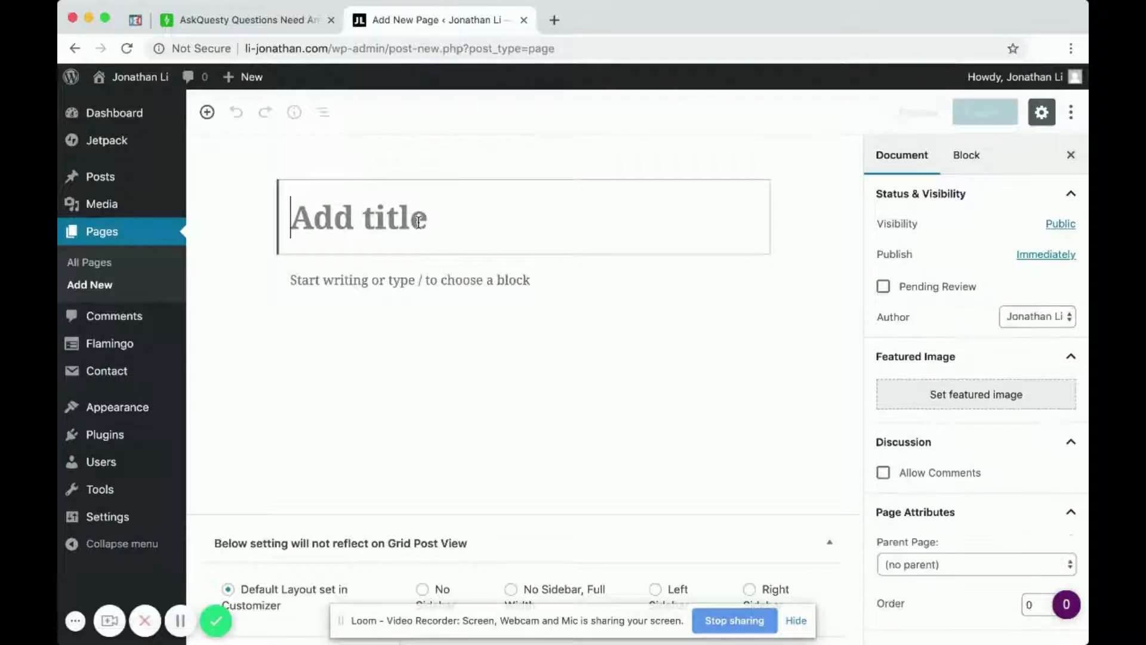
type("Offer")
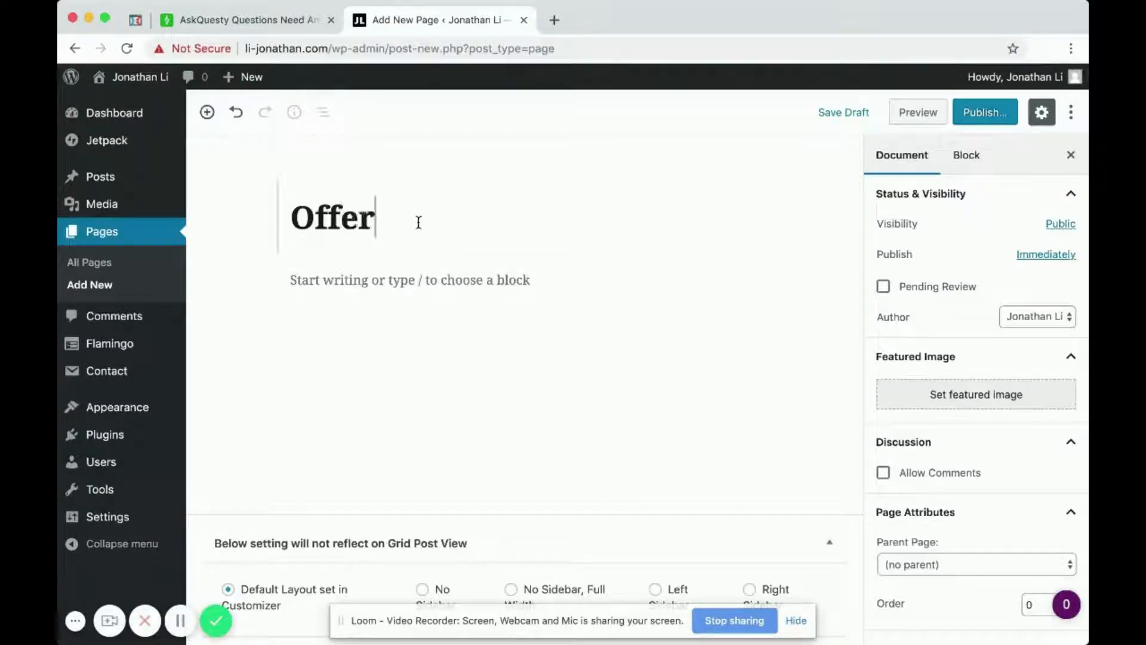
Step: Write "Some content" as a paragraph below the page title
left_click(383, 276)
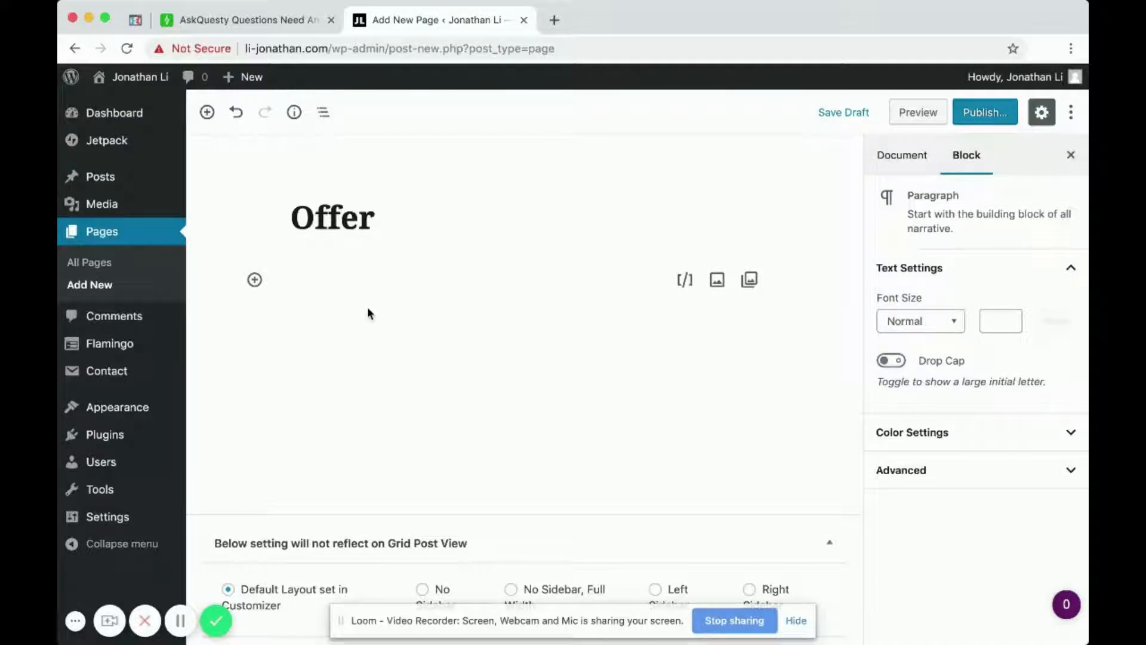
type("So")
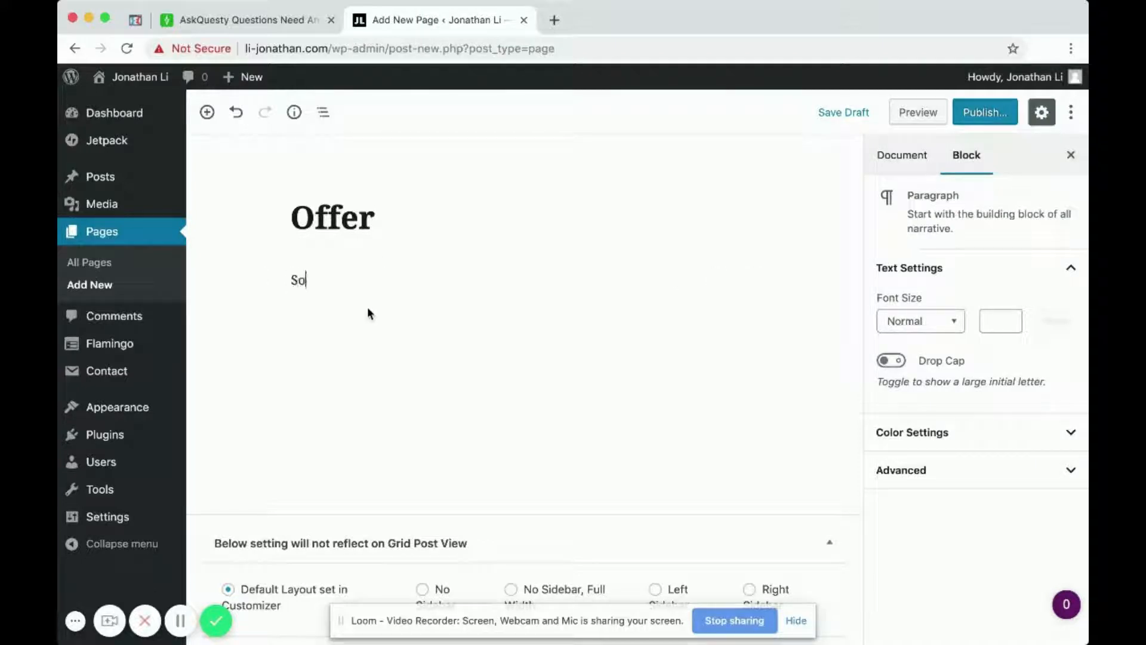
type("me content")
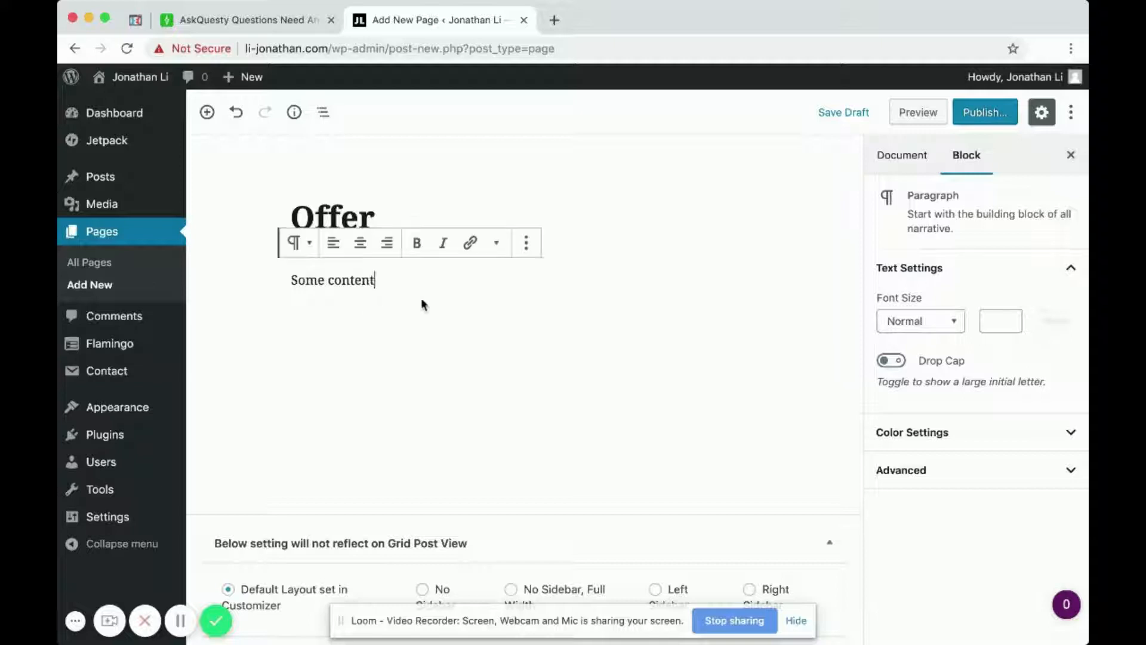
left_click(237, 331)
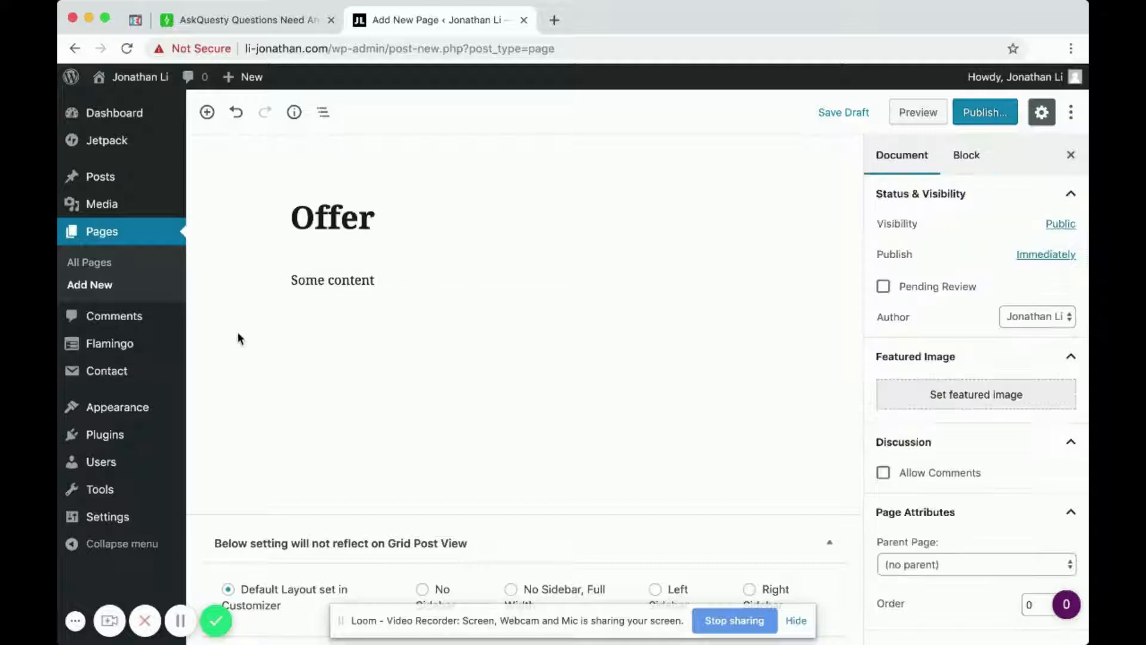
left_click(246, 21)
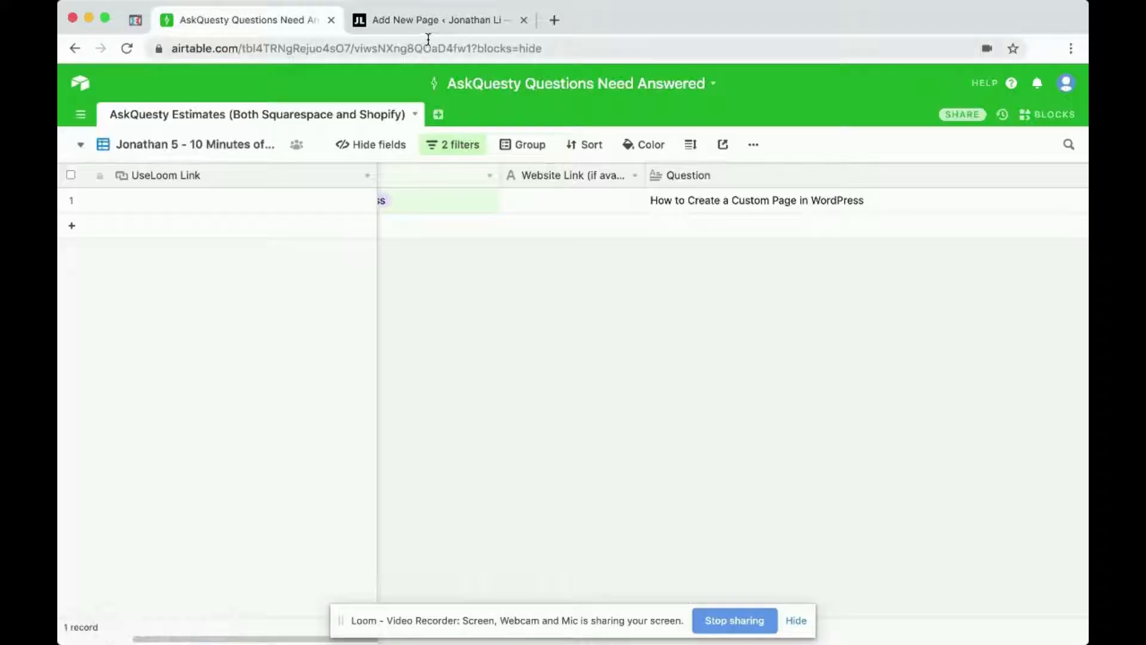
left_click(459, 20)
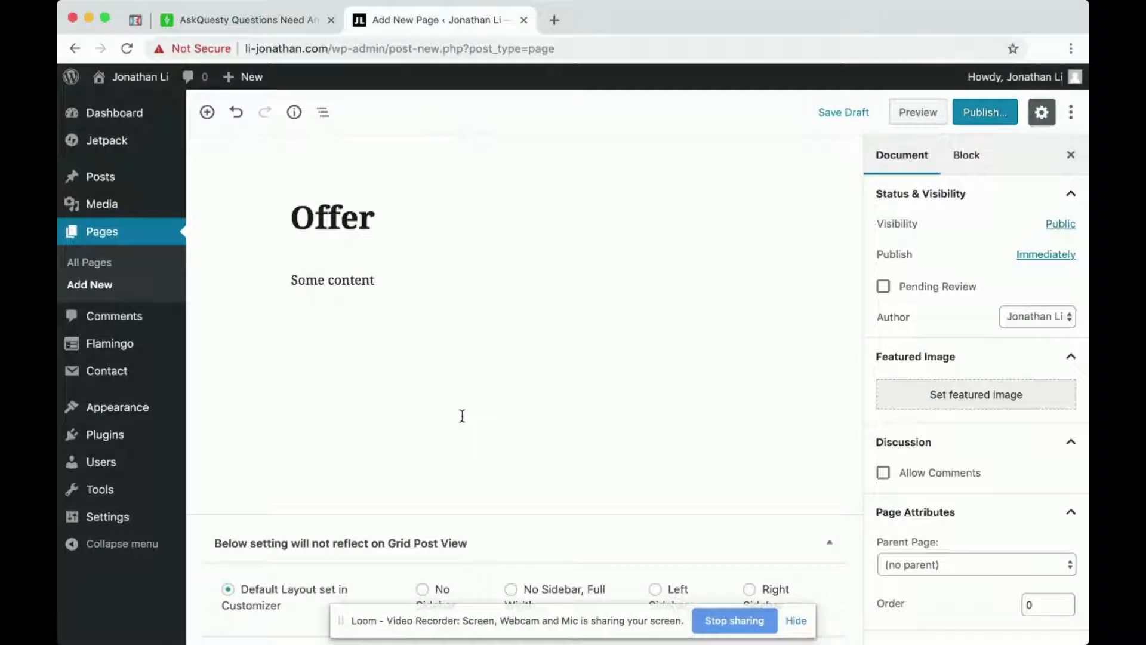
left_click(287, 213)
left_click(377, 279)
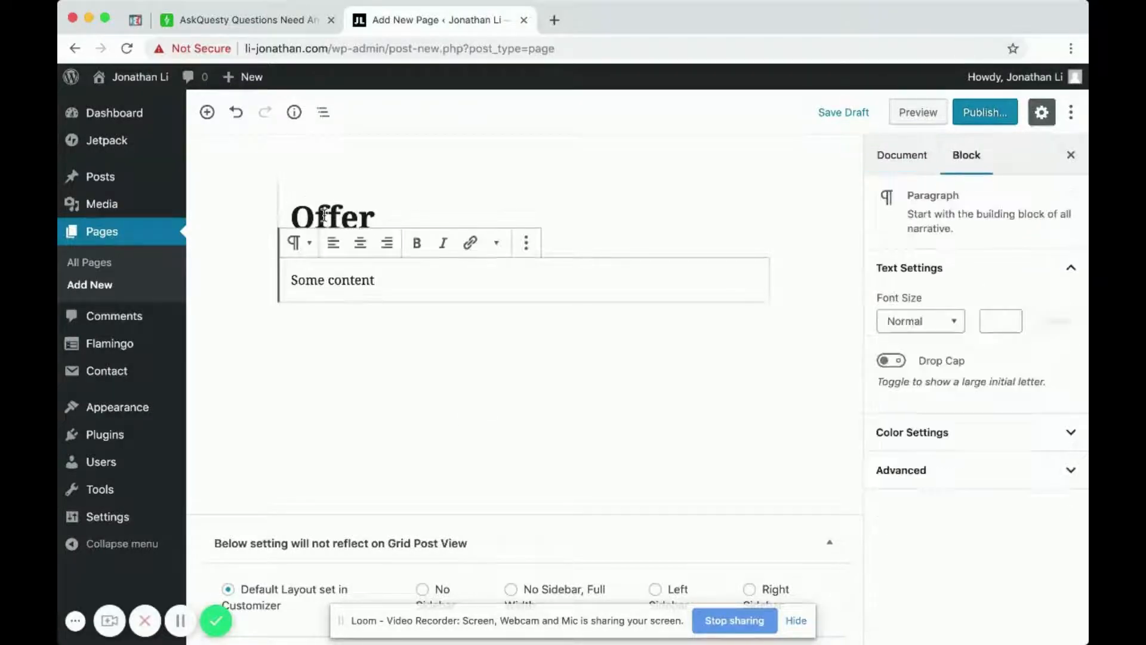
left_click(293, 216)
left_click(301, 280)
left_click(496, 245)
left_click(499, 246)
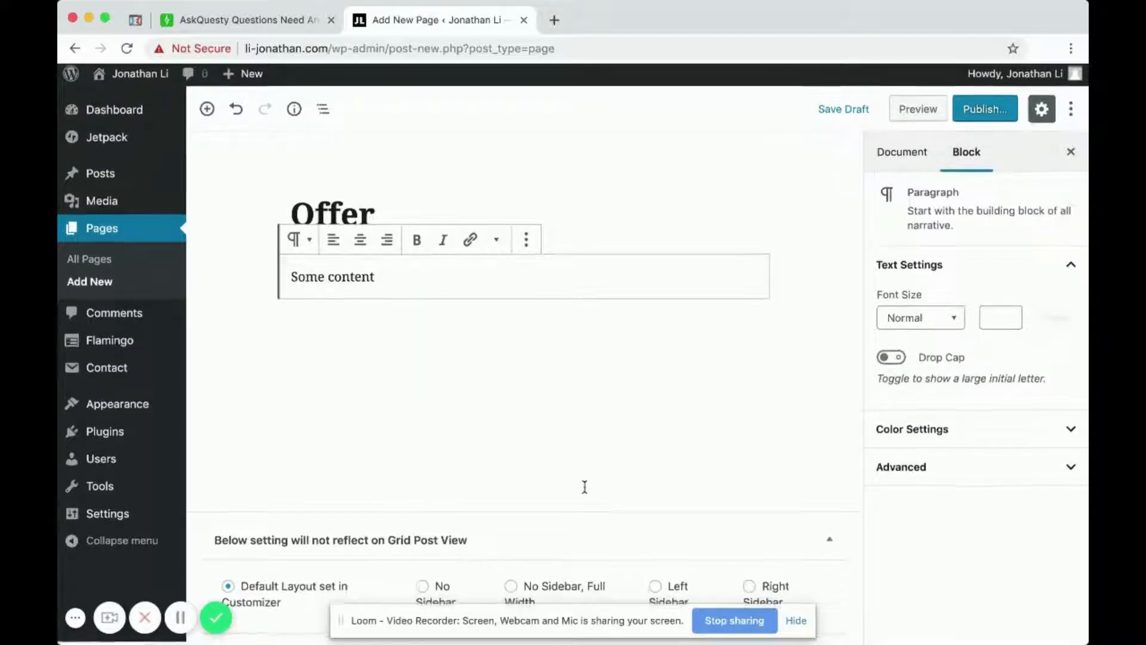
left_click(295, 213)
left_click_drag(425, 207, 288, 219)
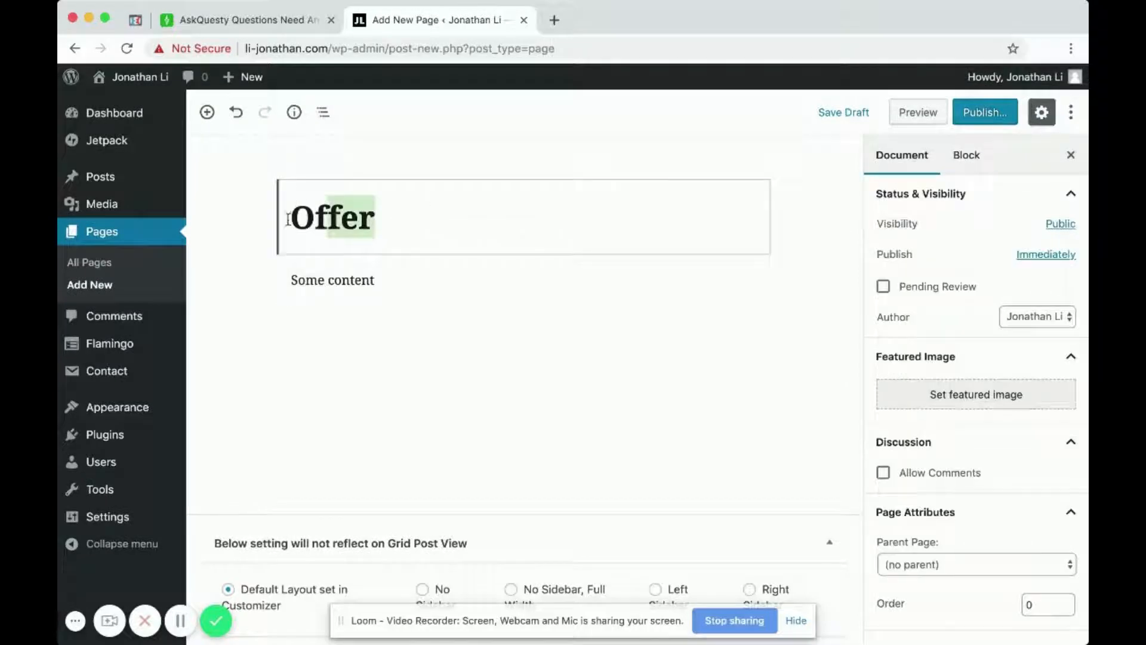
left_click(257, 306)
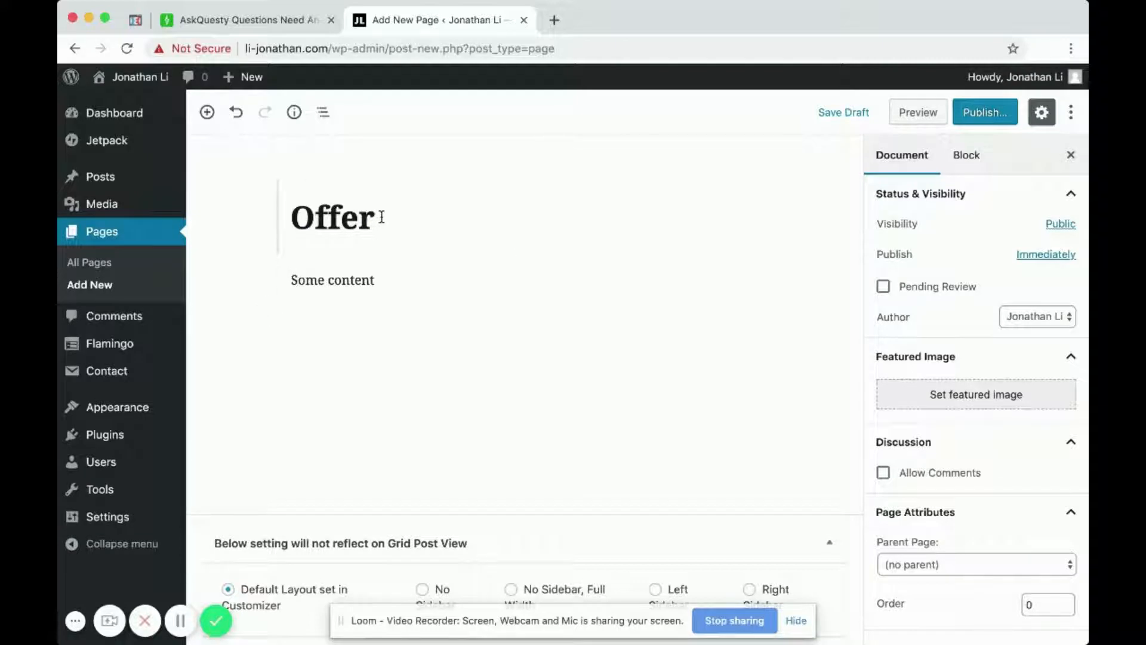
left_click_drag(381, 217, 246, 222)
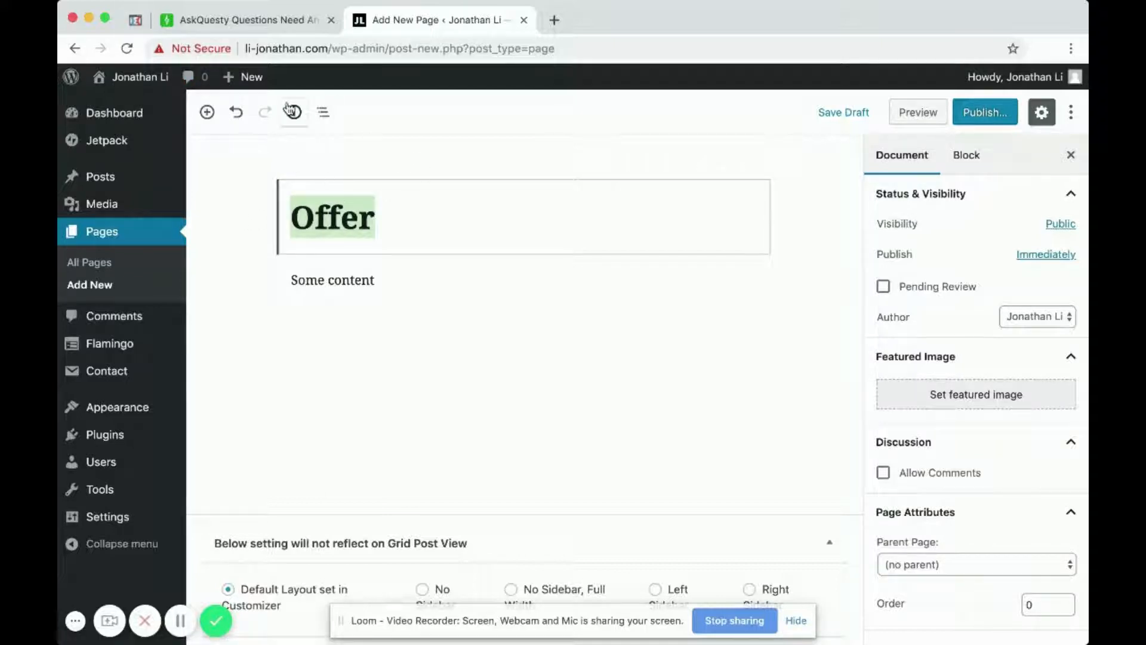
Step: Examine the headline, video and body text of the shopifymastery.com/order sales page as an example of a custom page
left_click(130, 22)
scroll(408, 217, "up", 20)
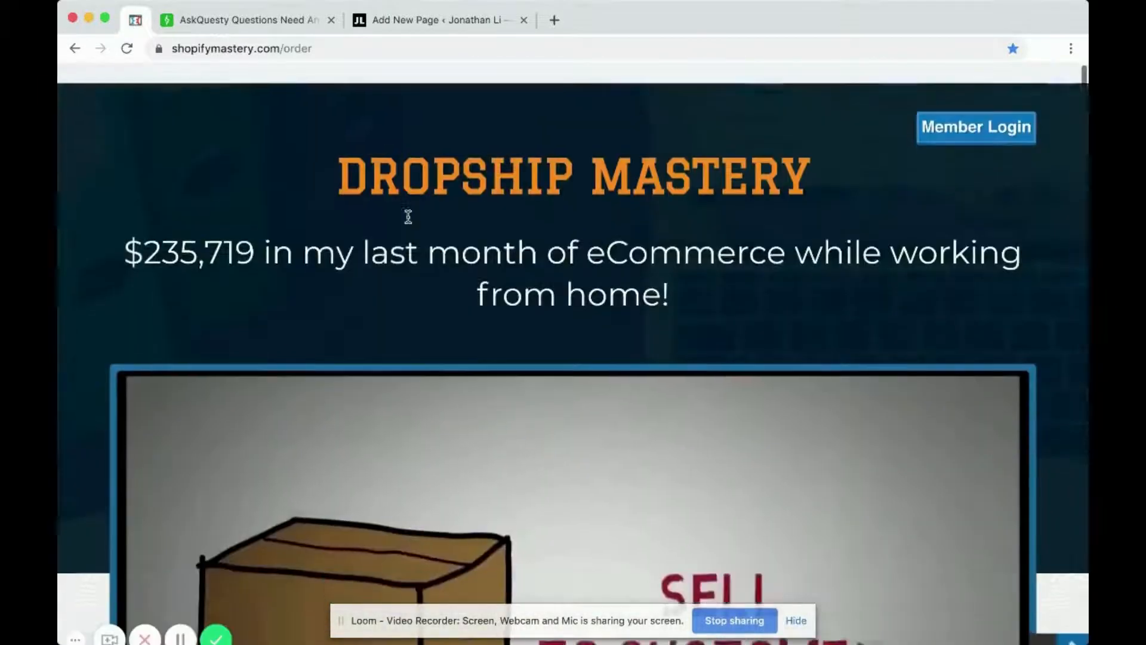
scroll(408, 216, "down", 3)
scroll(408, 216, "up", 3)
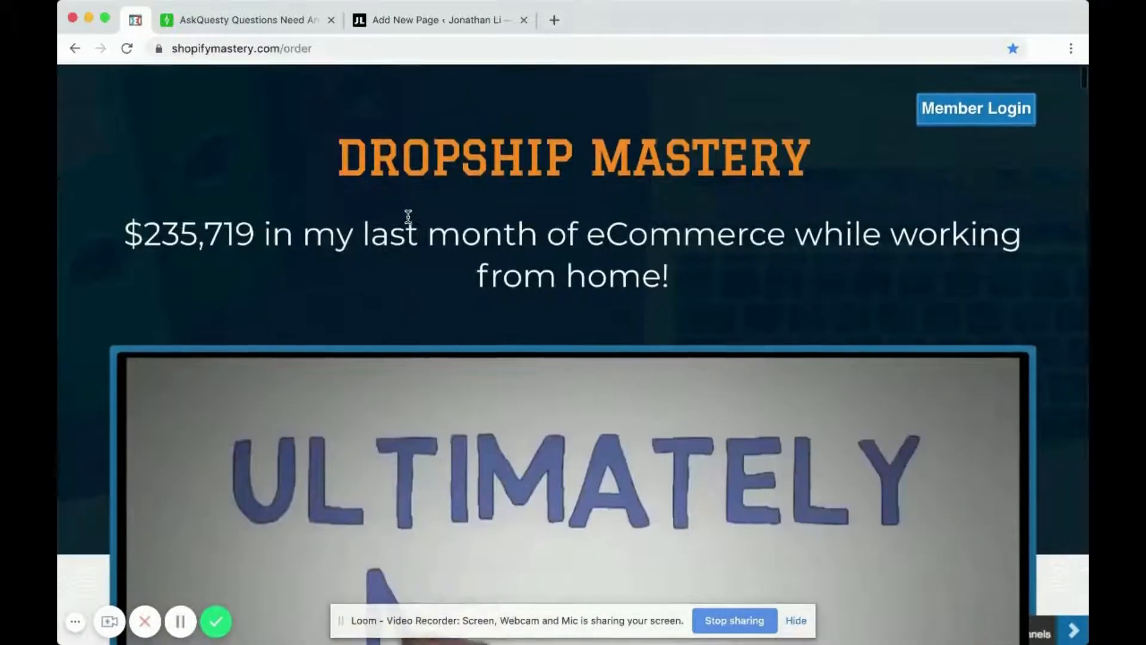
scroll(408, 216, "down", 1)
scroll(409, 217, "up", 1)
scroll(409, 217, "down", 7)
scroll(407, 216, "down", 5)
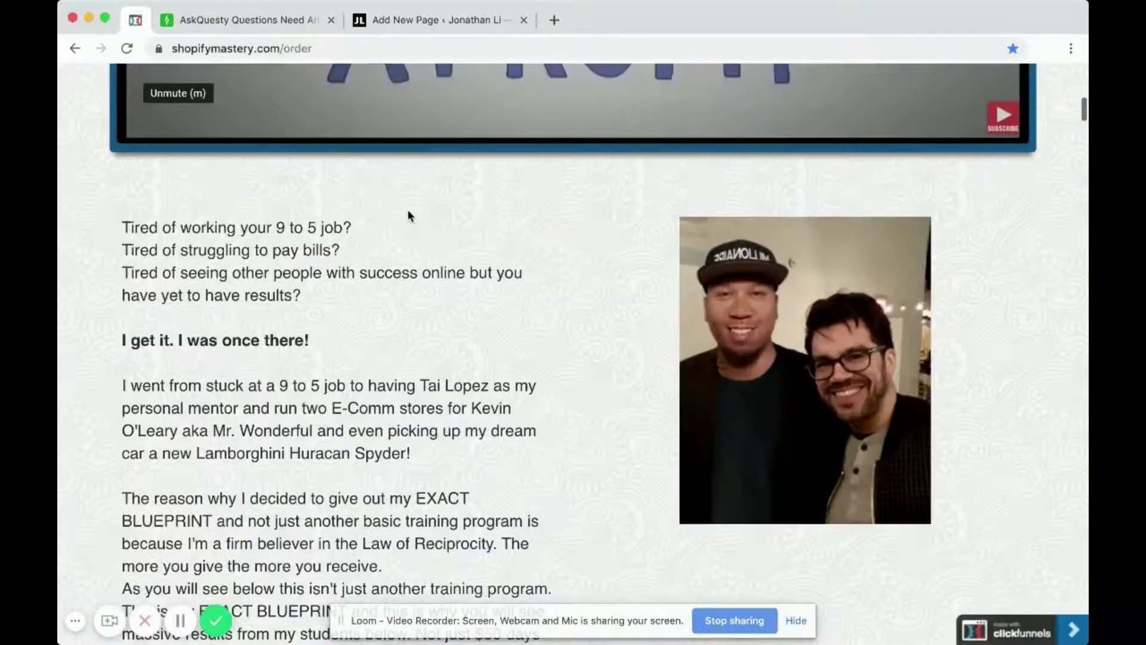
Step: Return to the WordPress page editor and delete the "Some content" paragraph text
left_click(430, 19)
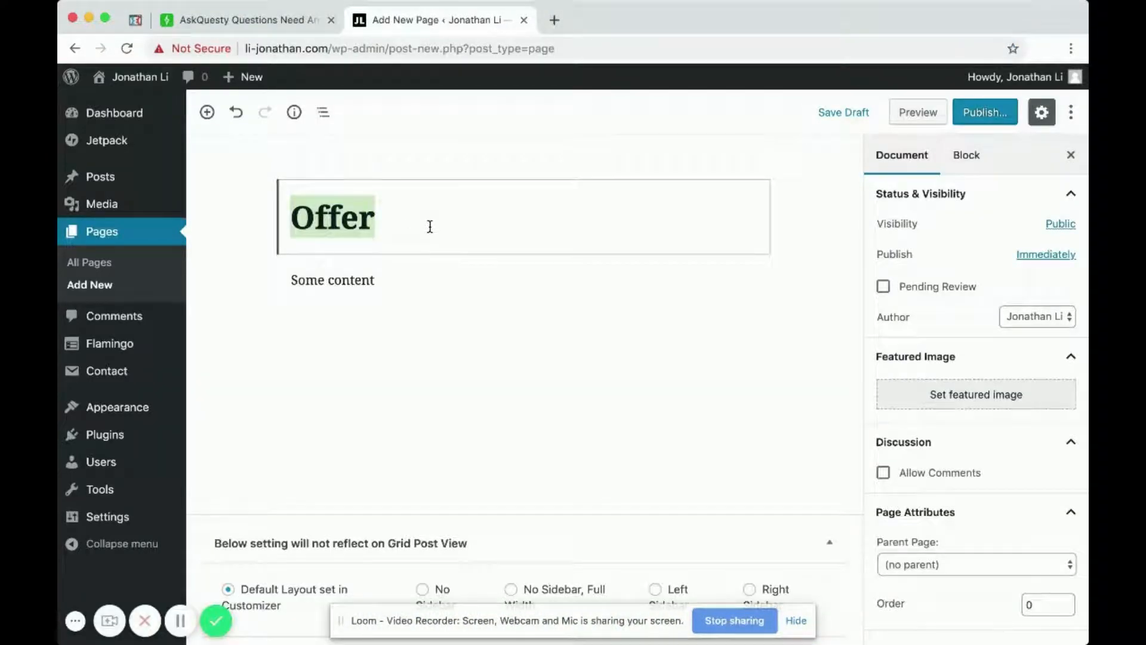
left_click(390, 282)
left_click_drag(431, 282, 281, 284)
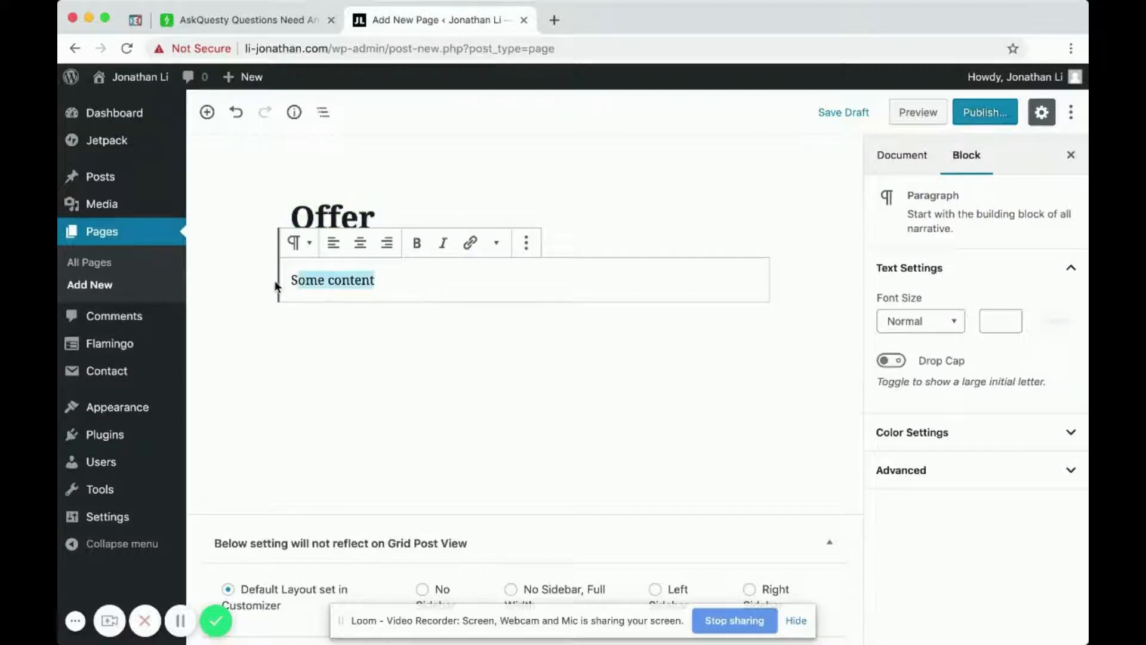
key("BackSpace")
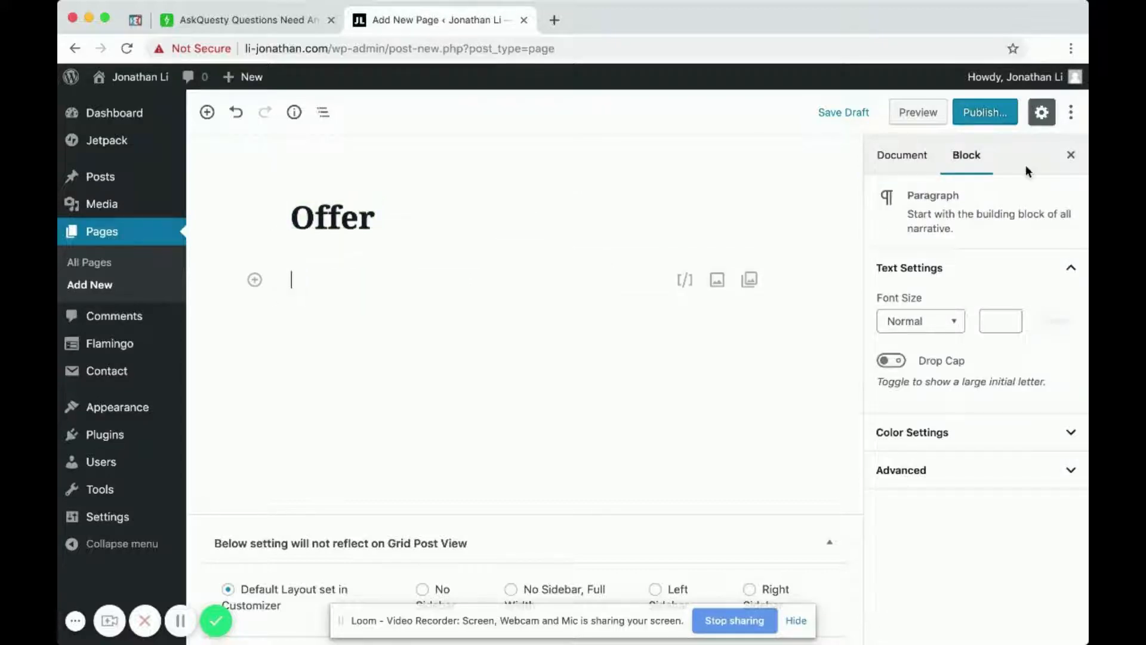
Step: Publish the "Offer" page with public visibility and select its page address
left_click(986, 113)
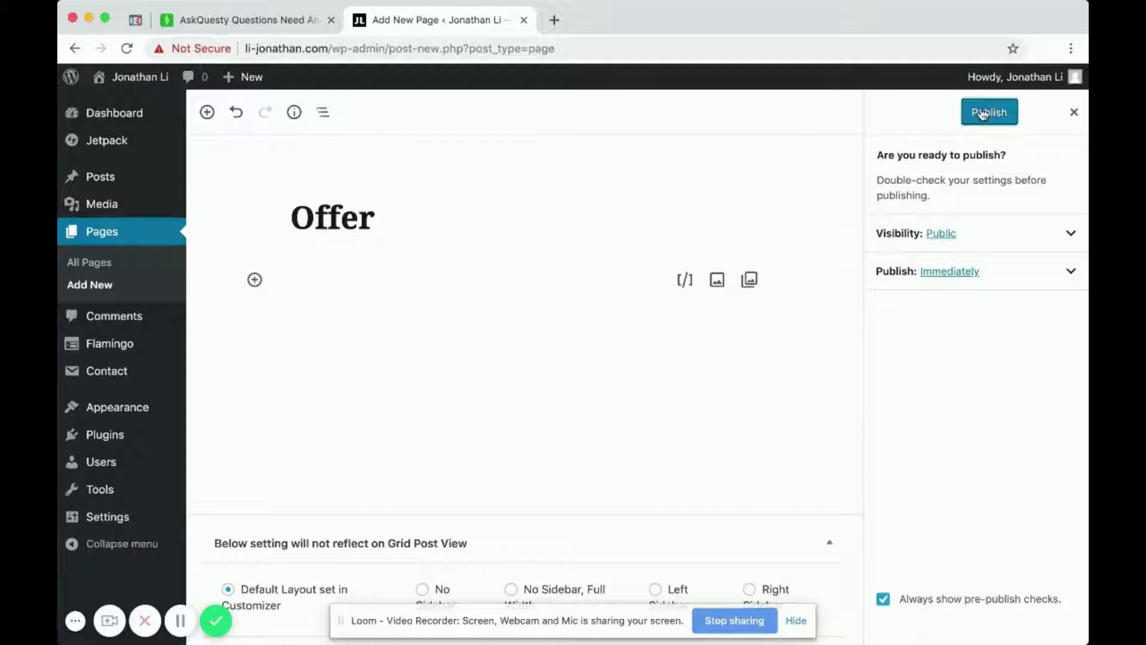
left_click(994, 112)
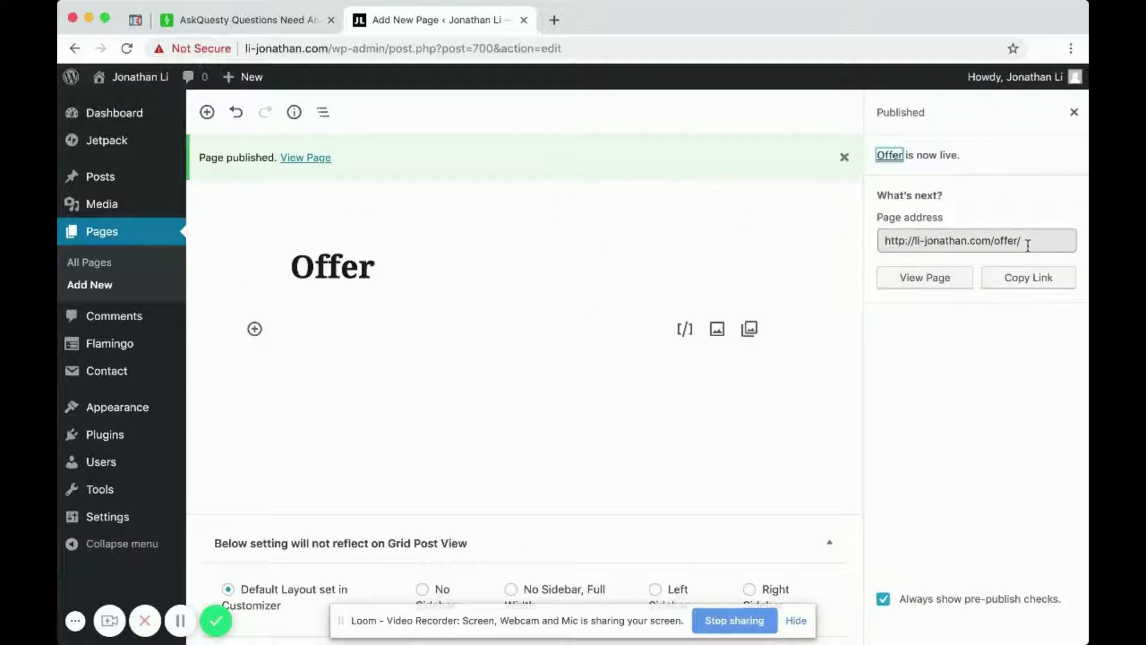
left_click(1028, 244)
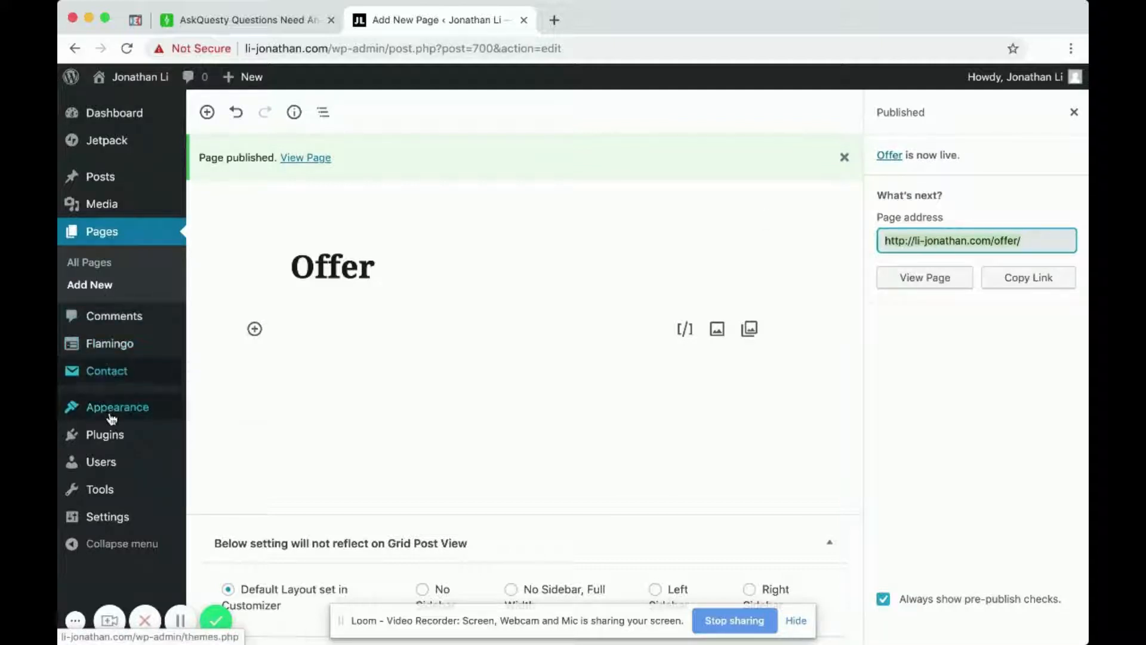
Step: Add the "Offer" page to Menu 1 in the site's menu editor
mouse_move(78, 412)
left_click(217, 417)
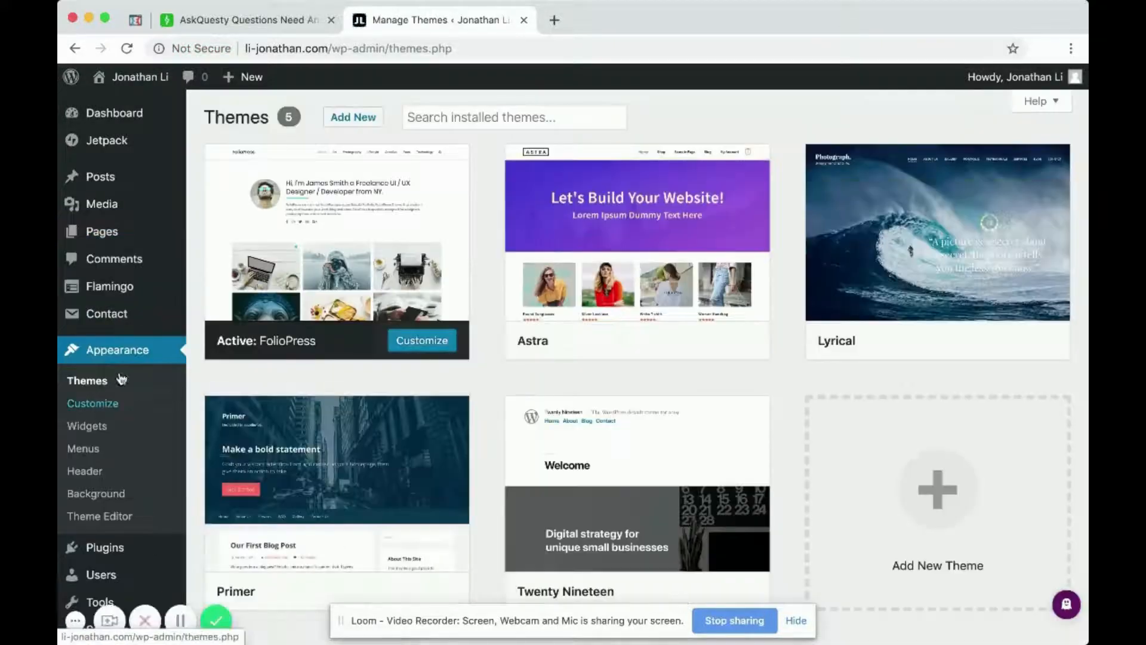
left_click(93, 452)
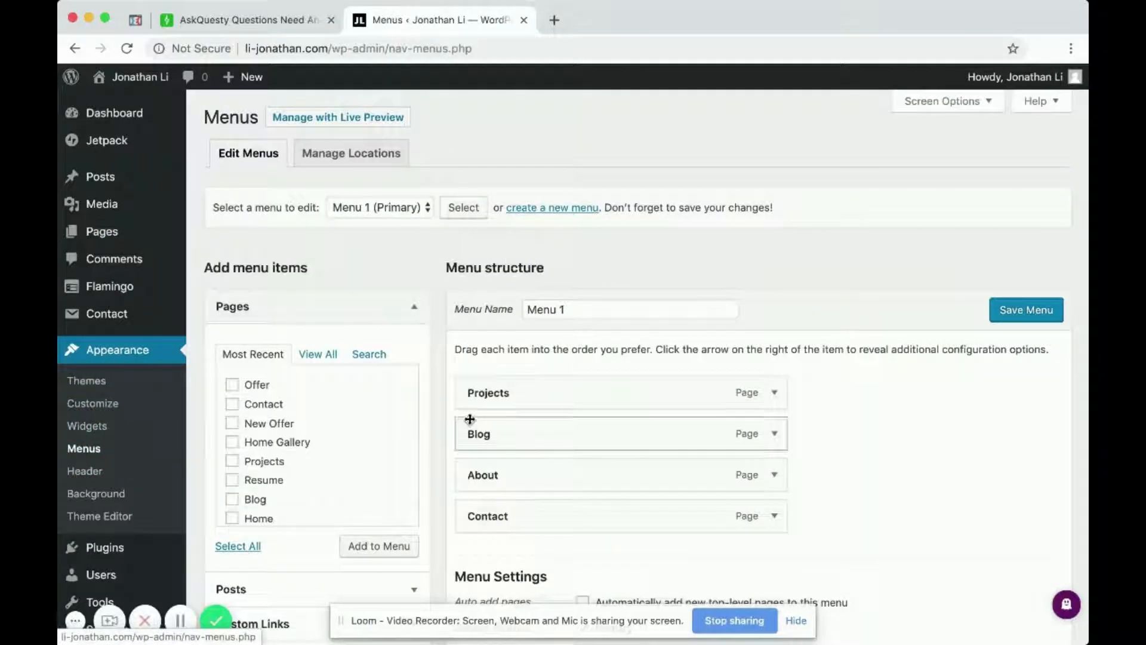
left_click(231, 384)
scroll(652, 425, "down", 1)
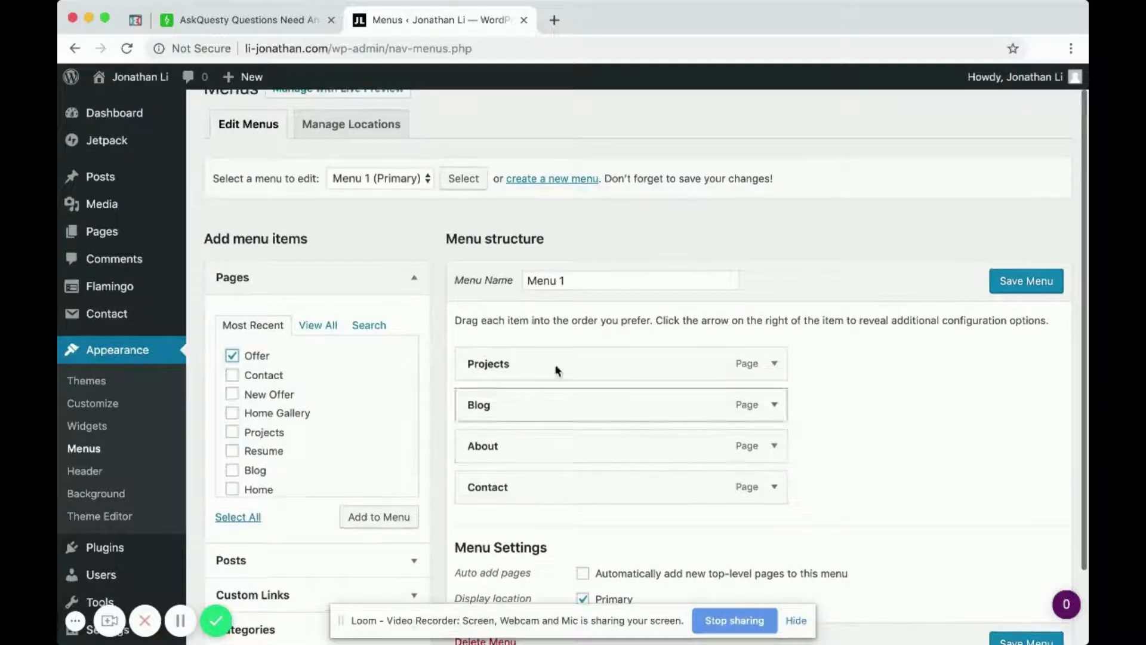
left_click(371, 517)
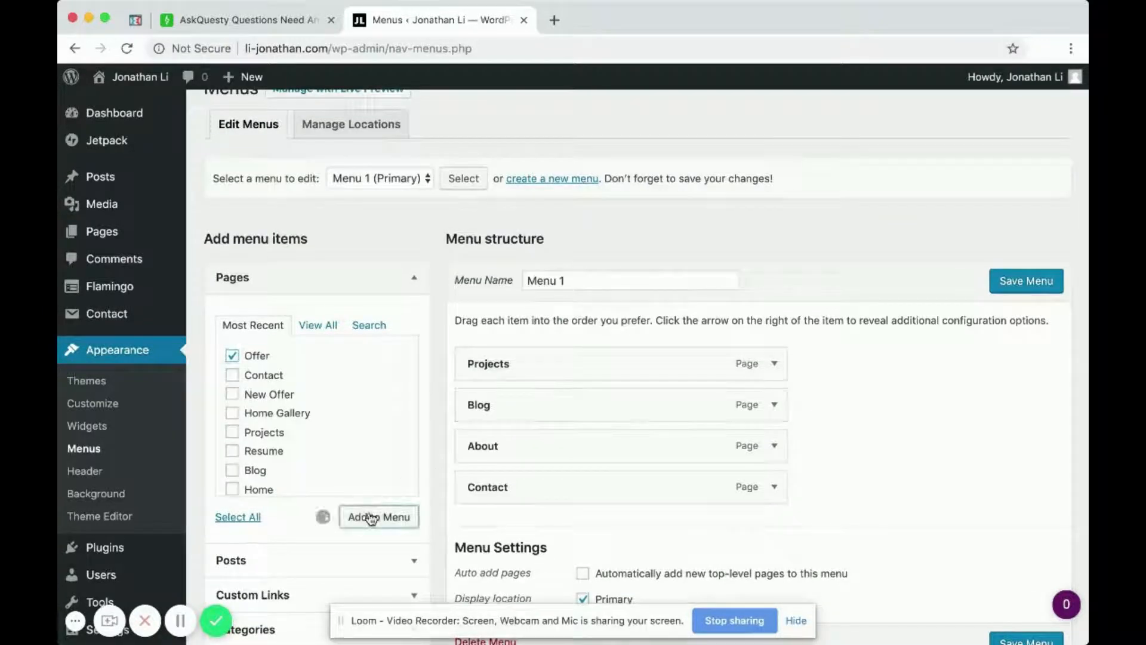
scroll(638, 472, "down", 2)
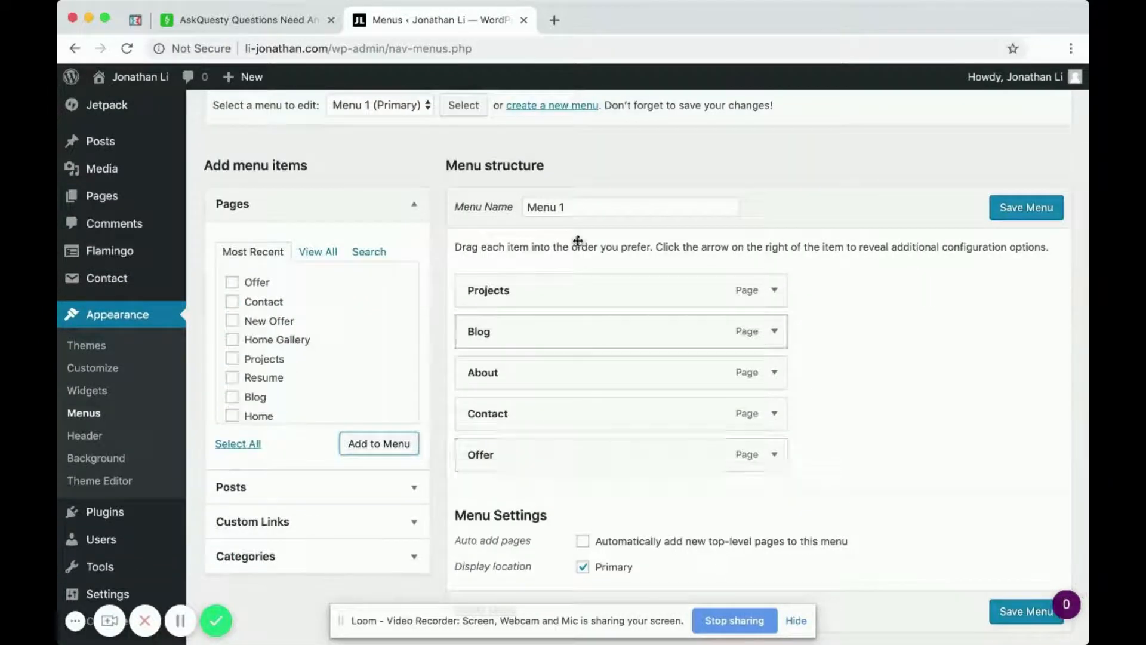
Step: Load the live site in a new browser tab and refresh it to check its navigation menu
left_click(553, 20)
type("li")
key("Return")
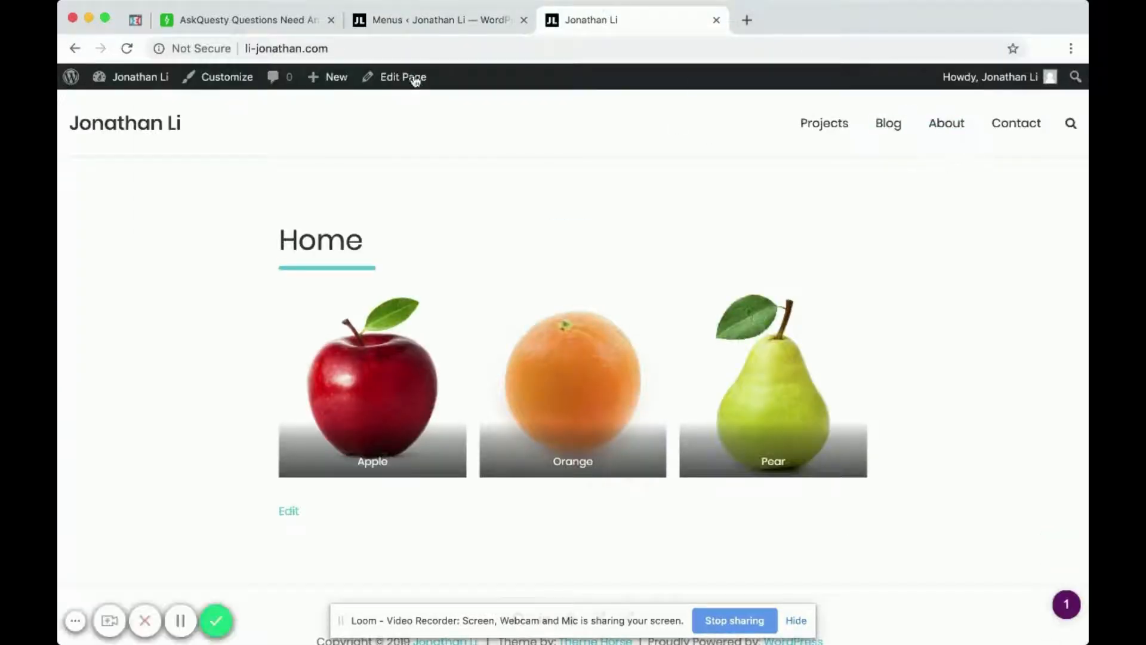
left_click(126, 47)
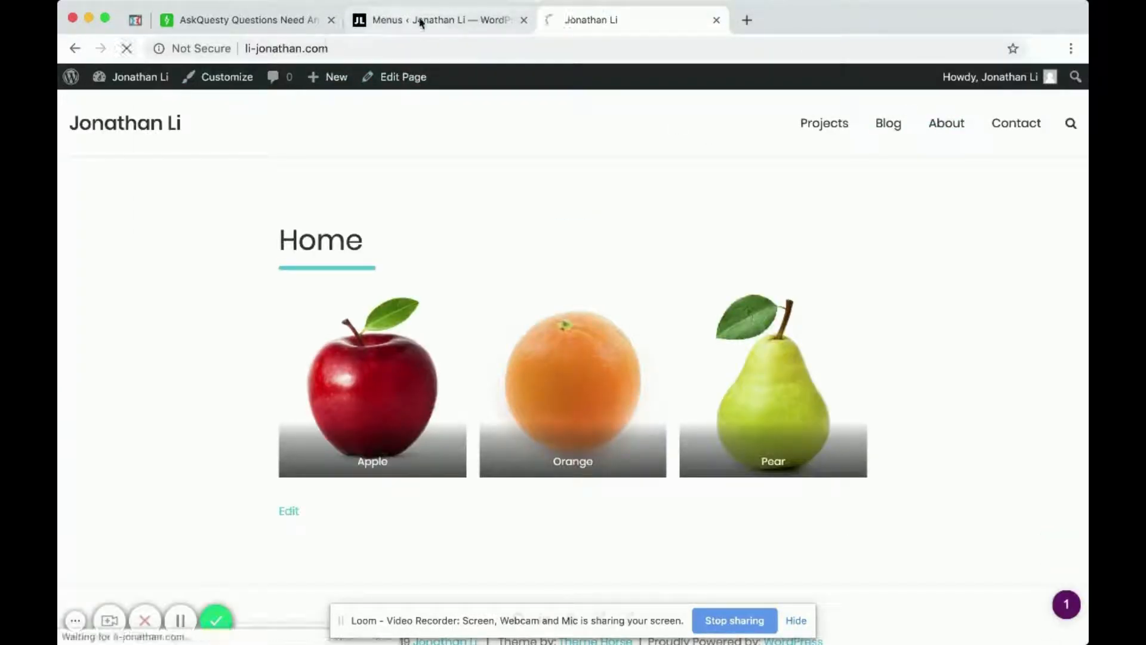
Step: Save Menu 1 with the added "Offer" page and reload the live site's home page
left_click(421, 19)
scroll(545, 429, "down", 2)
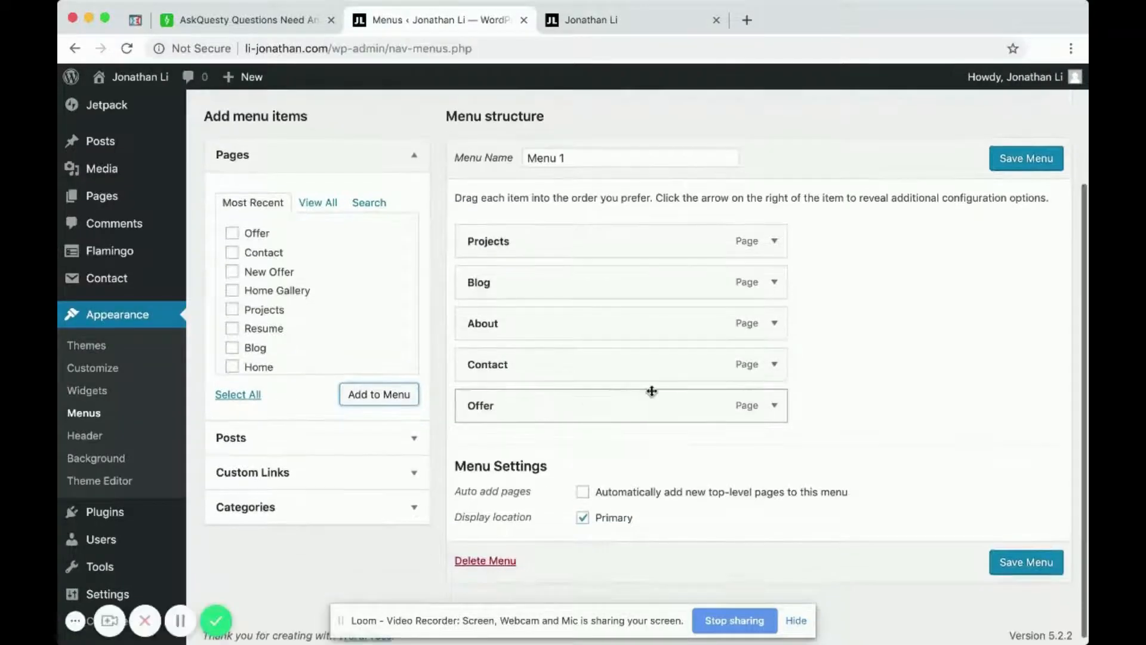
left_click(1019, 154)
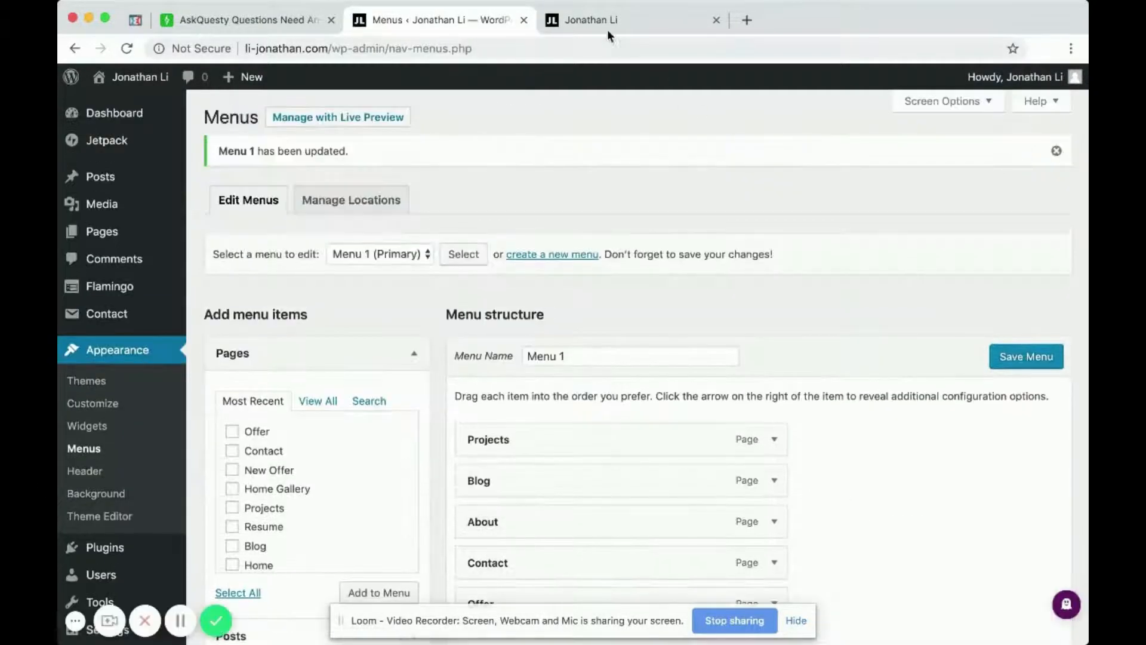
left_click(607, 31)
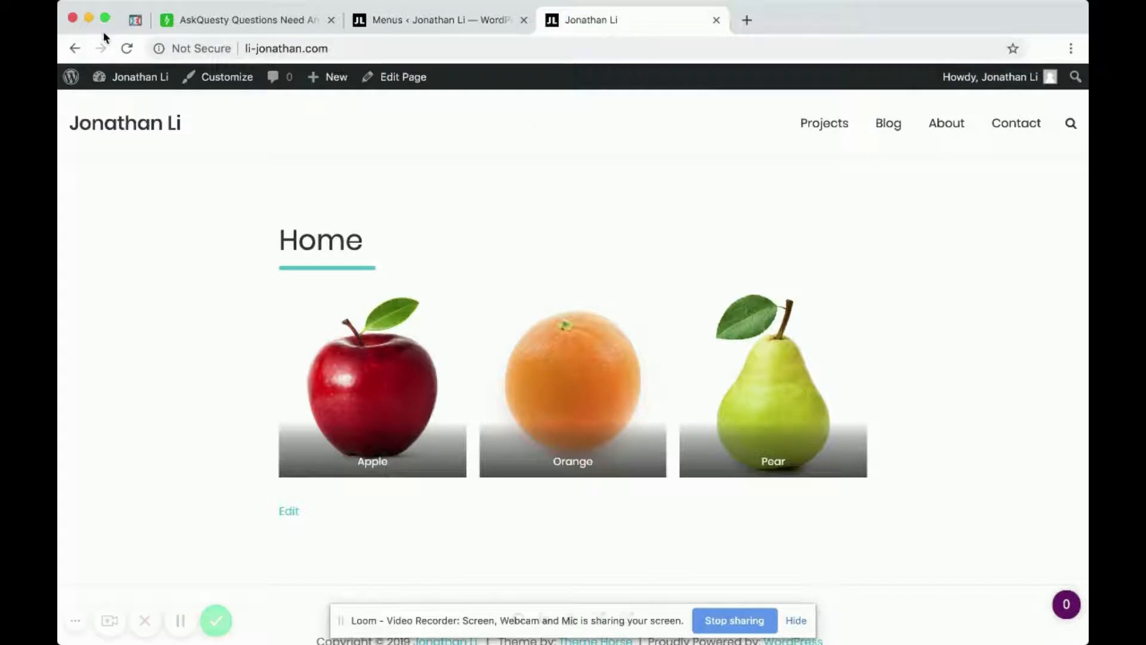
left_click(126, 48)
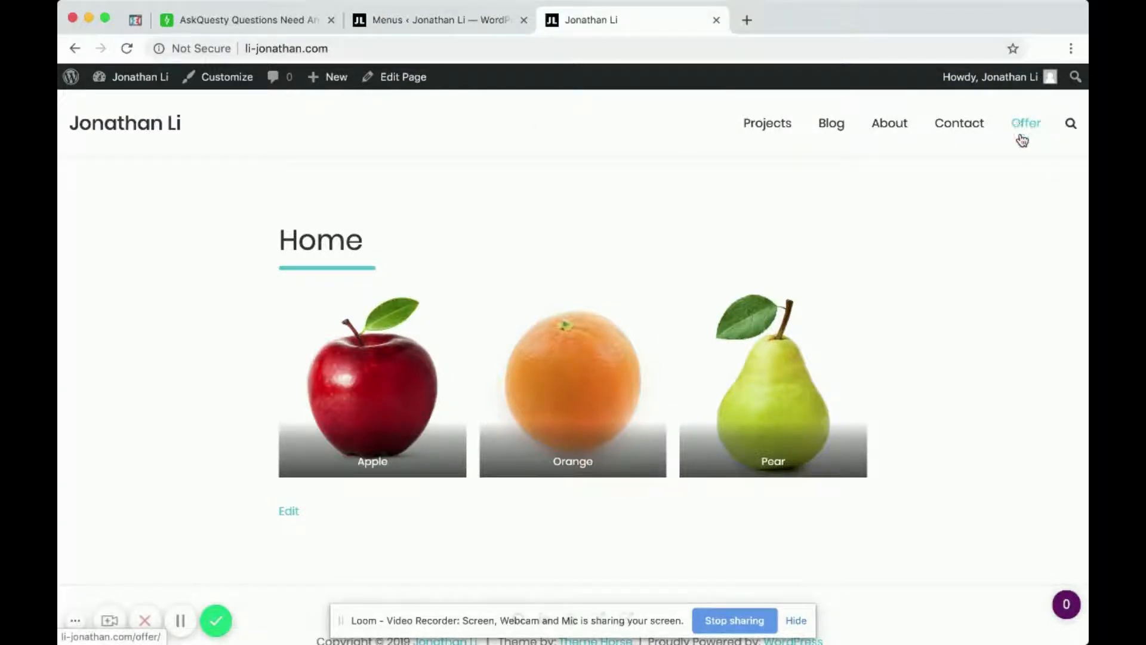
Step: Review Menu 1 in the menu editor, and open the "Offer" page from the live site's navigation menu
left_click(431, 20)
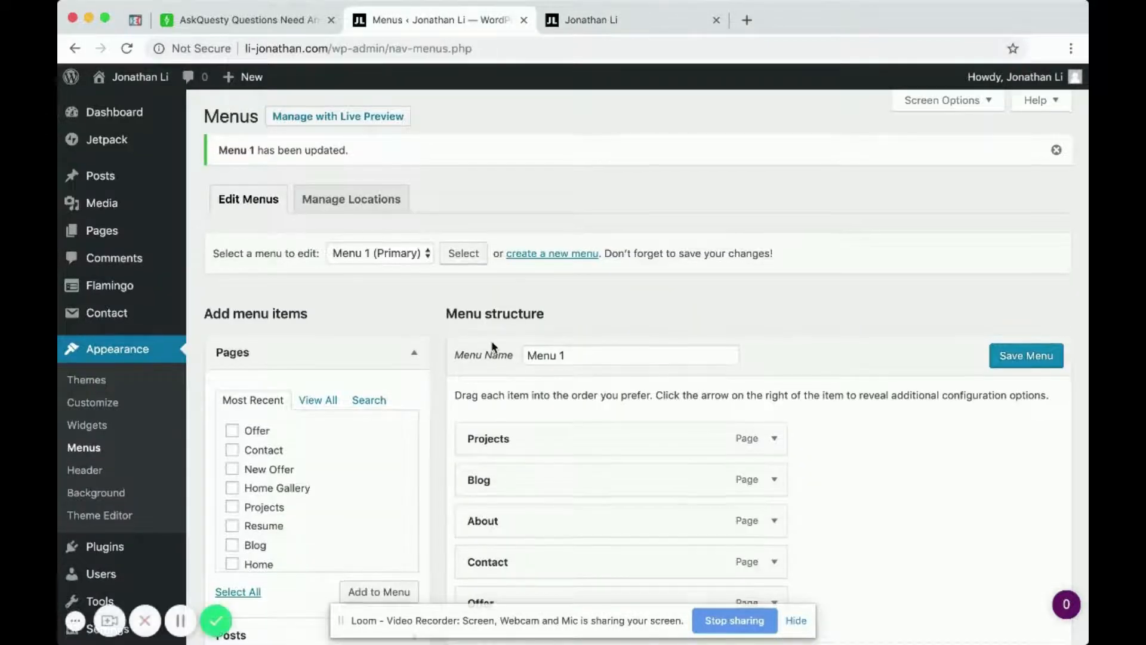
scroll(492, 346, "down", 1)
left_click(616, 22)
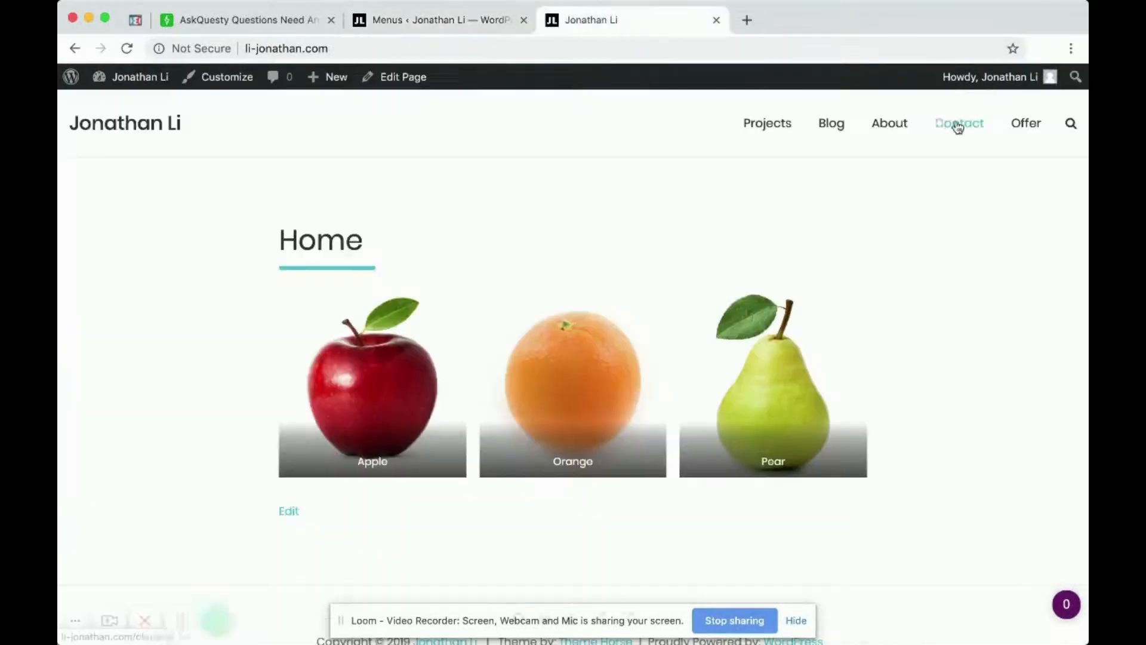
left_click(1020, 123)
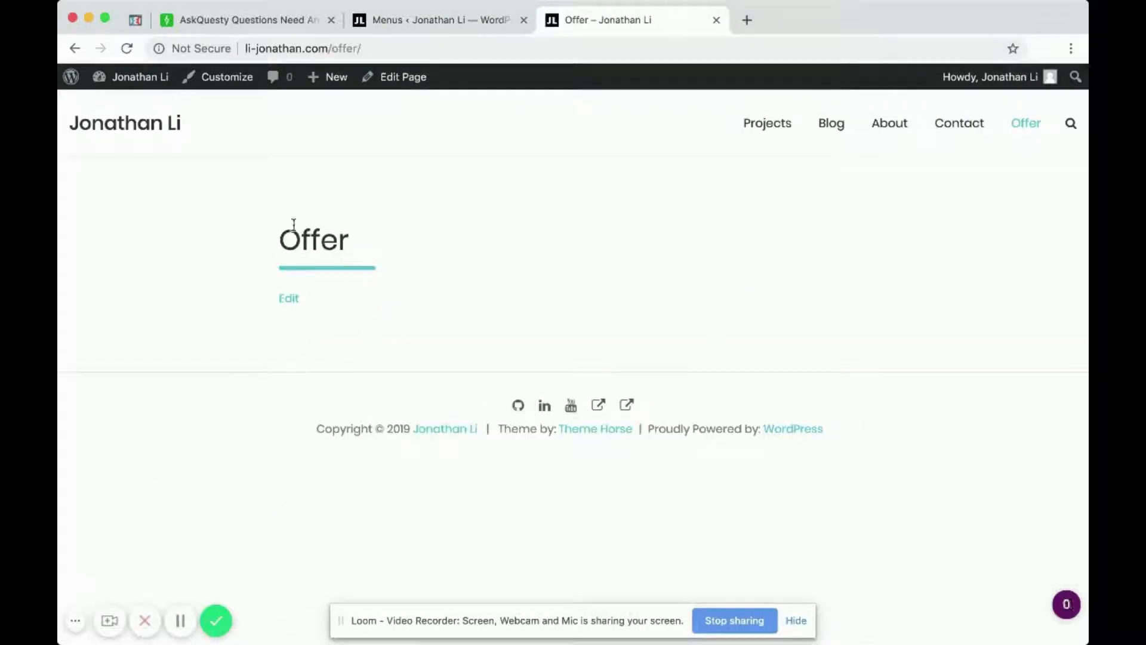
Step: View the shopifymastery.com/order sales page and return to the live "Offer" page
left_click(132, 22)
scroll(249, 212, "up", 5)
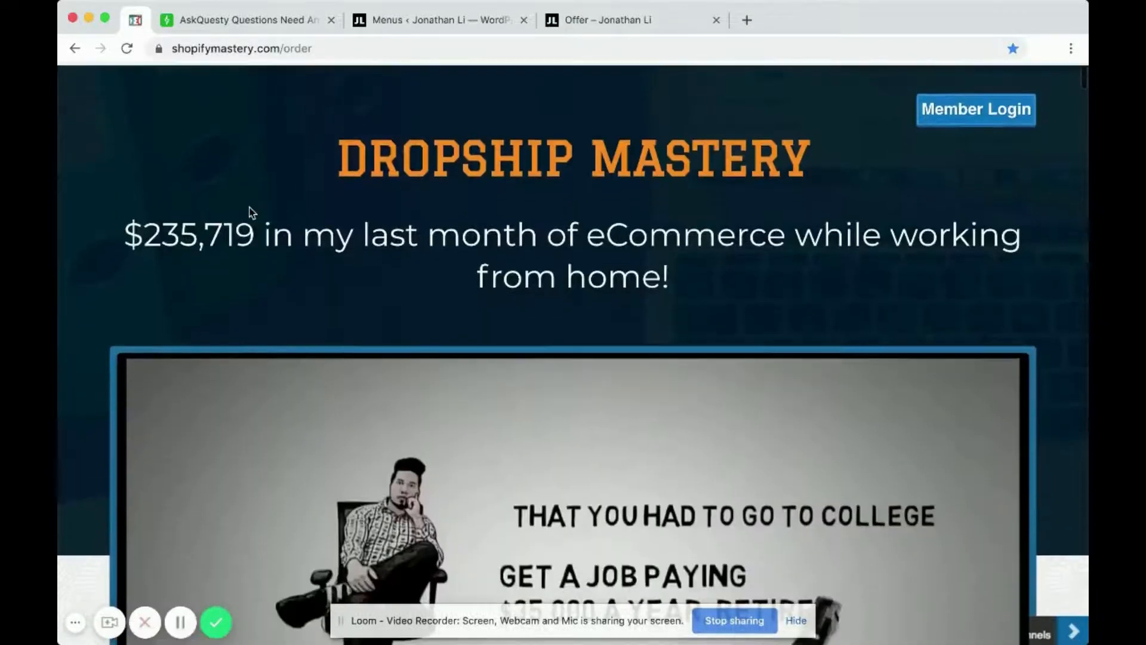
scroll(251, 212, "down", 5)
left_click(625, 20)
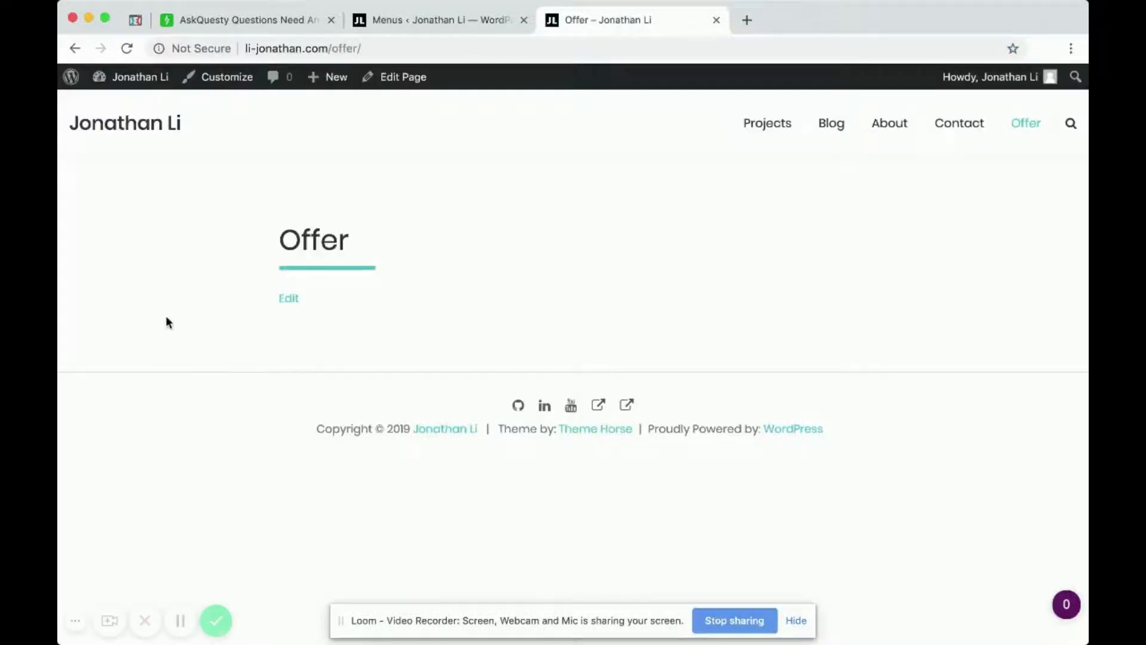
Step: Open the WordPress site's installed plugins and look through the list for the Redirection plugin
left_click(439, 20)
scroll(95, 483, "down", 2)
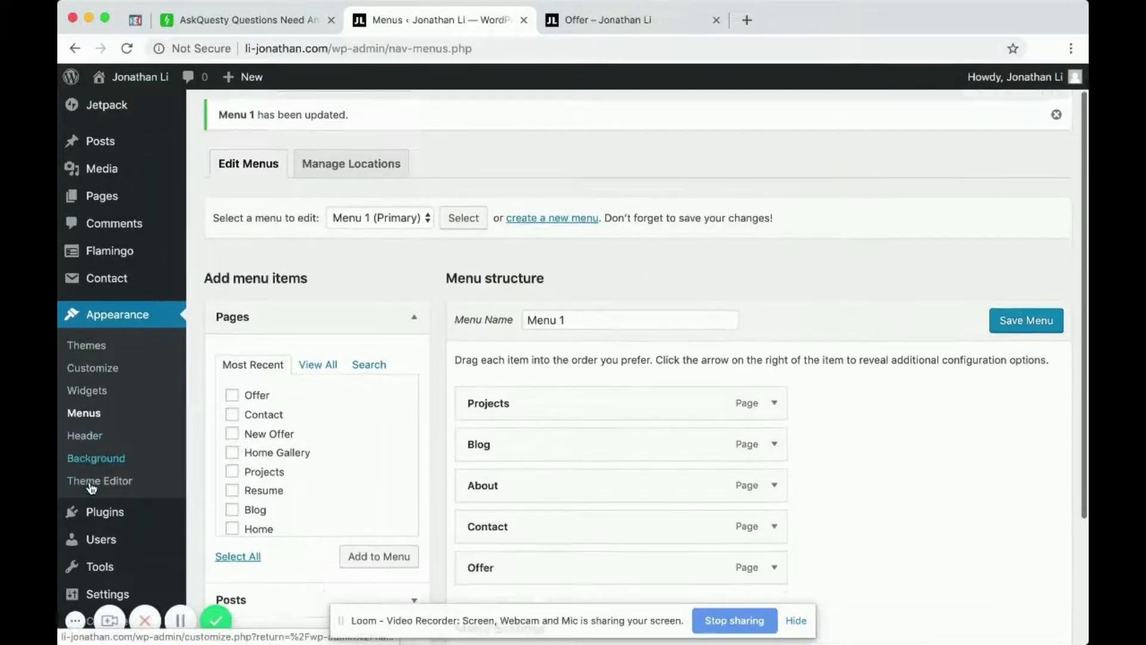
left_click(108, 516)
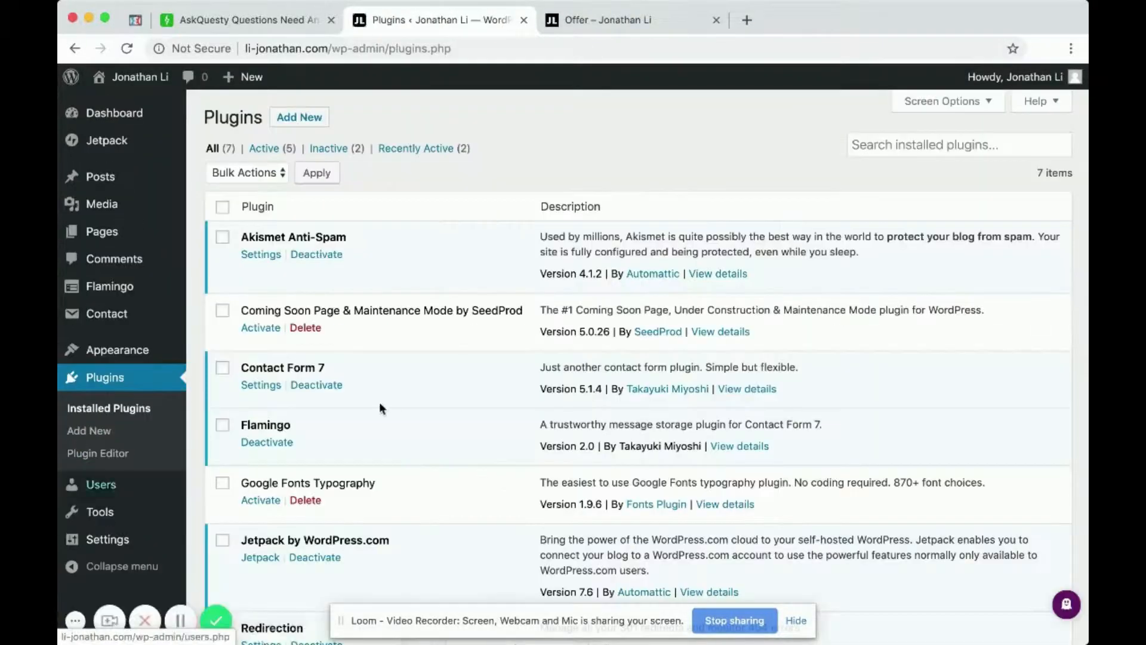
scroll(392, 402, "down", 3)
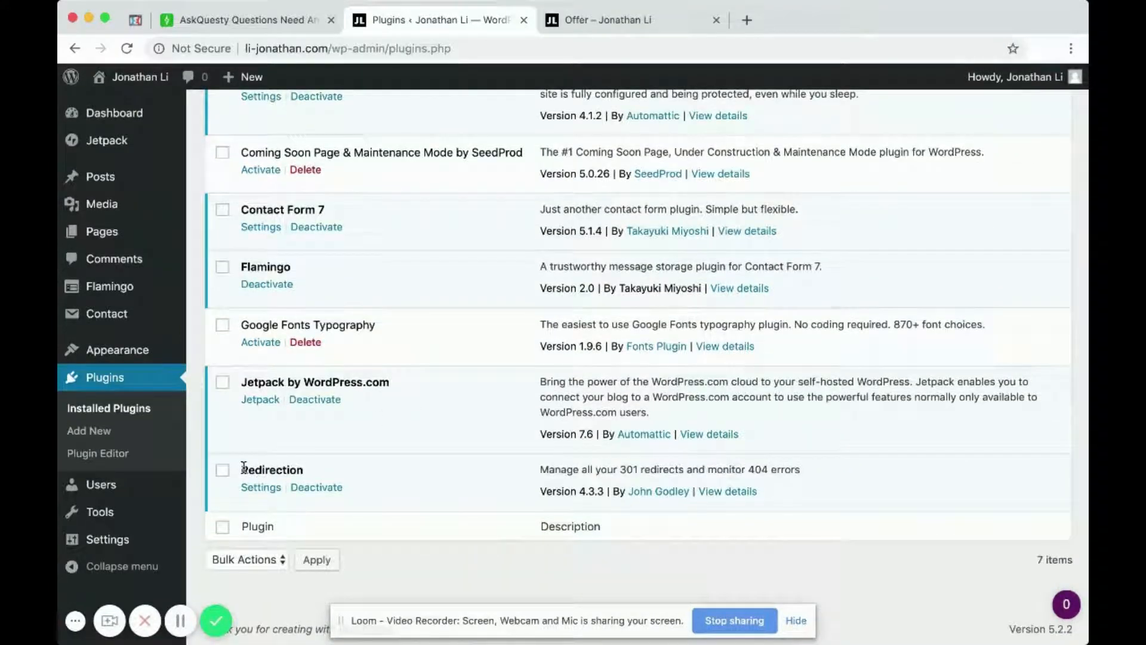
left_click_drag(241, 470, 302, 466)
left_click(304, 472)
scroll(335, 336, "up", 3)
scroll(335, 336, "down", 3)
scroll(335, 335, "up", 3)
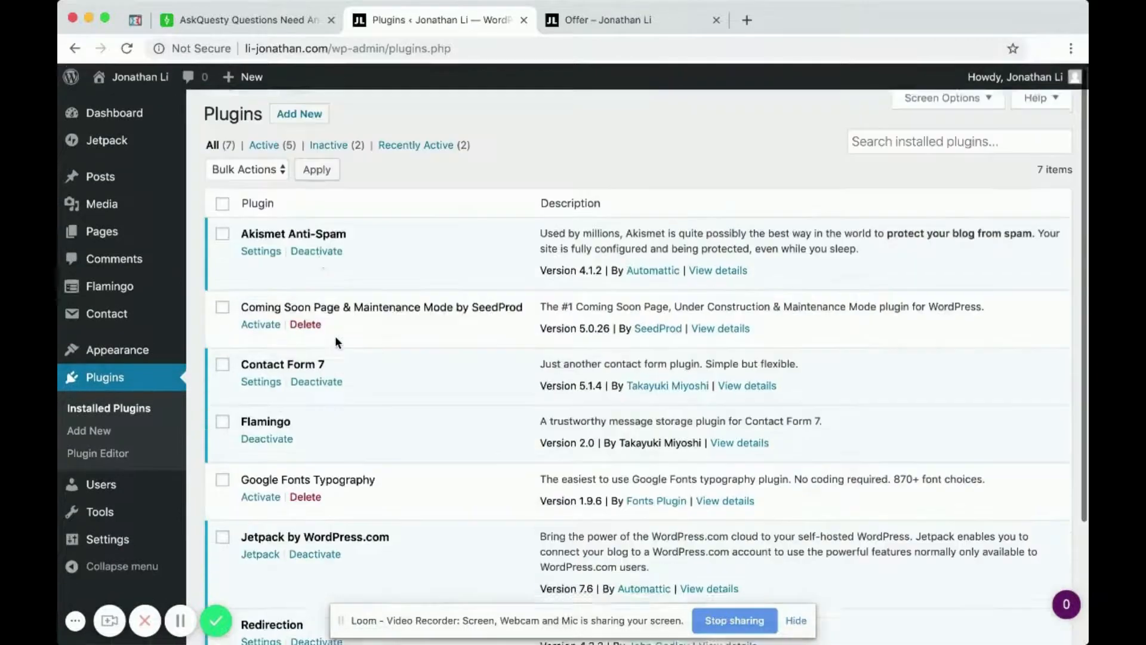
Step: Search the plugin directory for "redirect" and locate the Redirection plugin
left_click(292, 126)
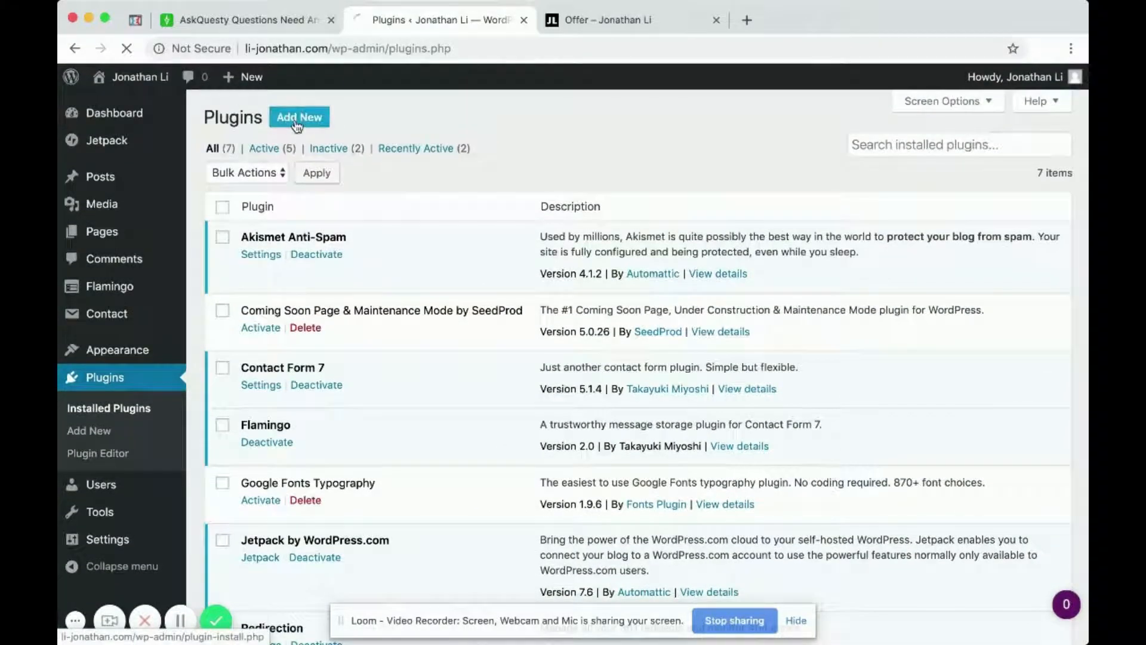
left_click(924, 166)
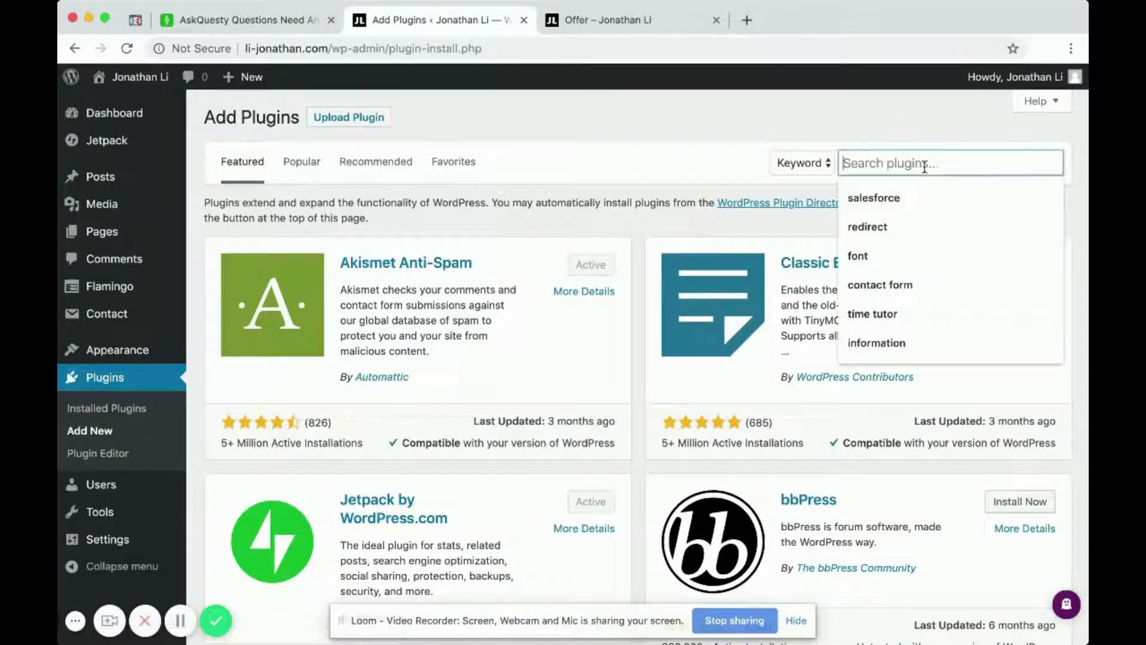
type("red")
key("Return")
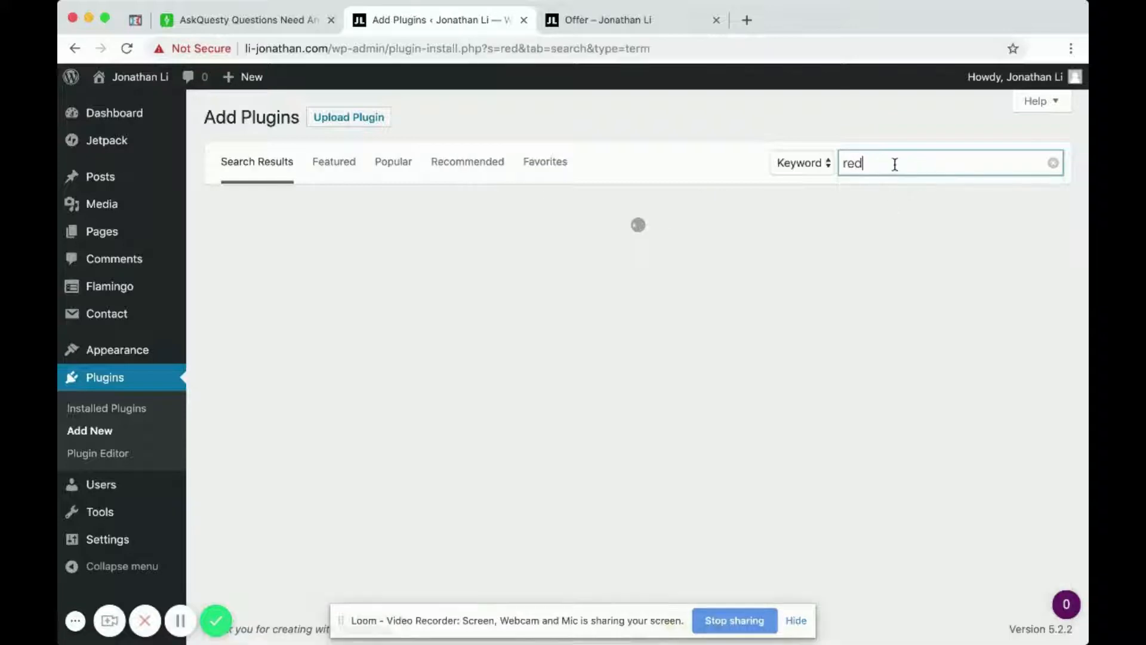
type("irect")
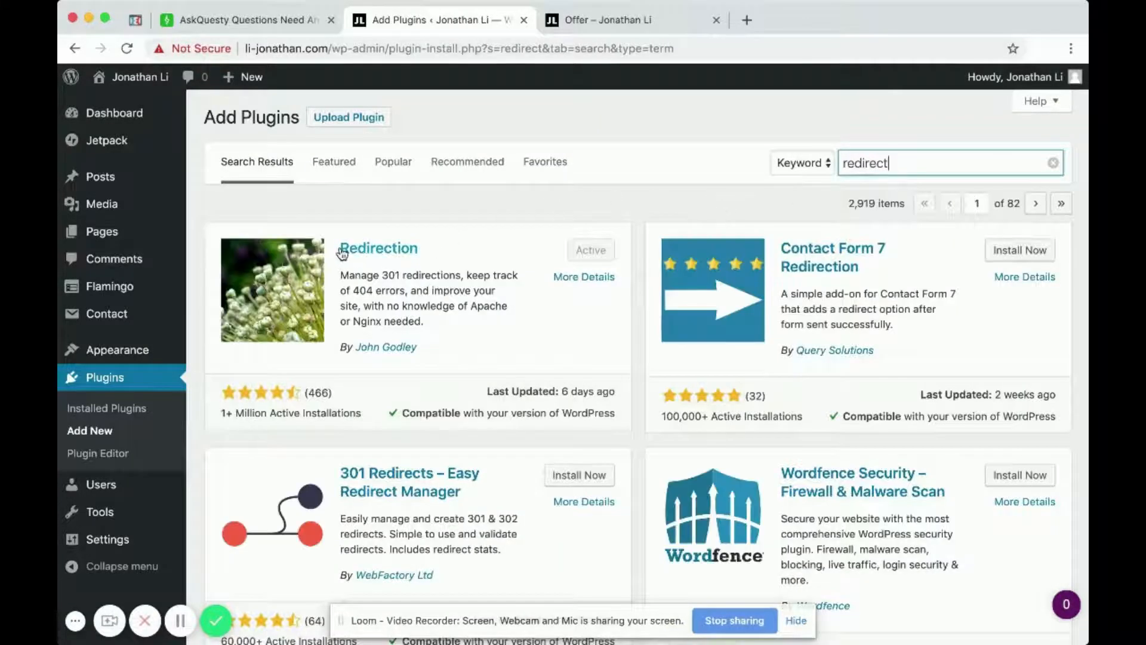
left_click_drag(422, 250, 333, 252)
left_click(469, 250)
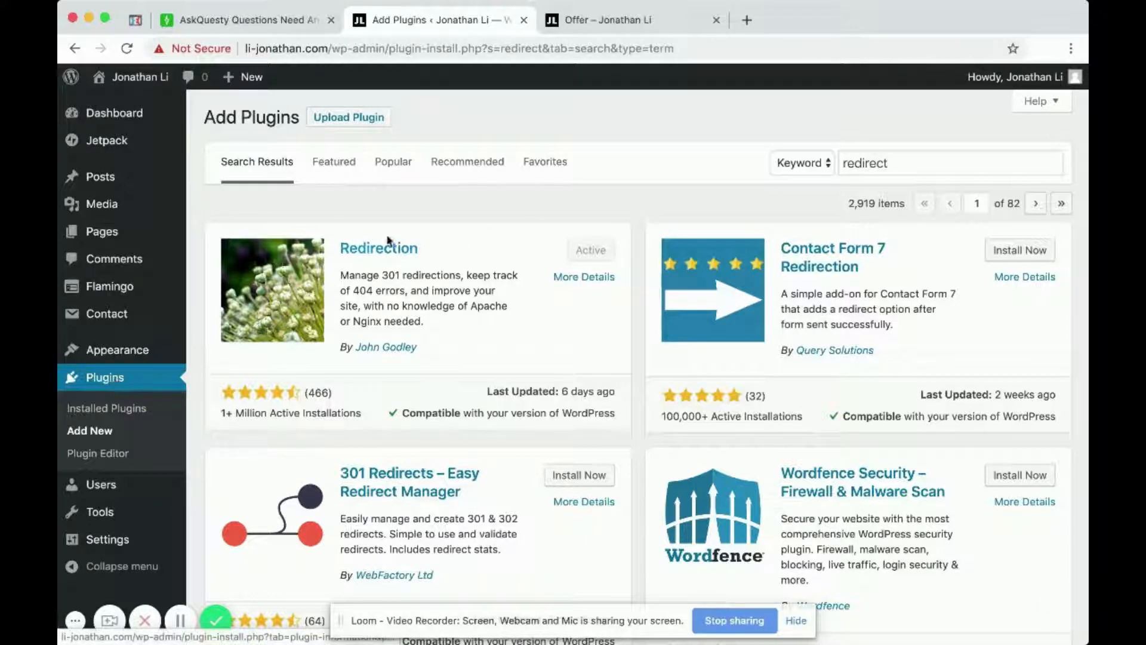
Step: Open the settings of the installed Redirection plugin and go to its list of redirects
left_click(105, 382)
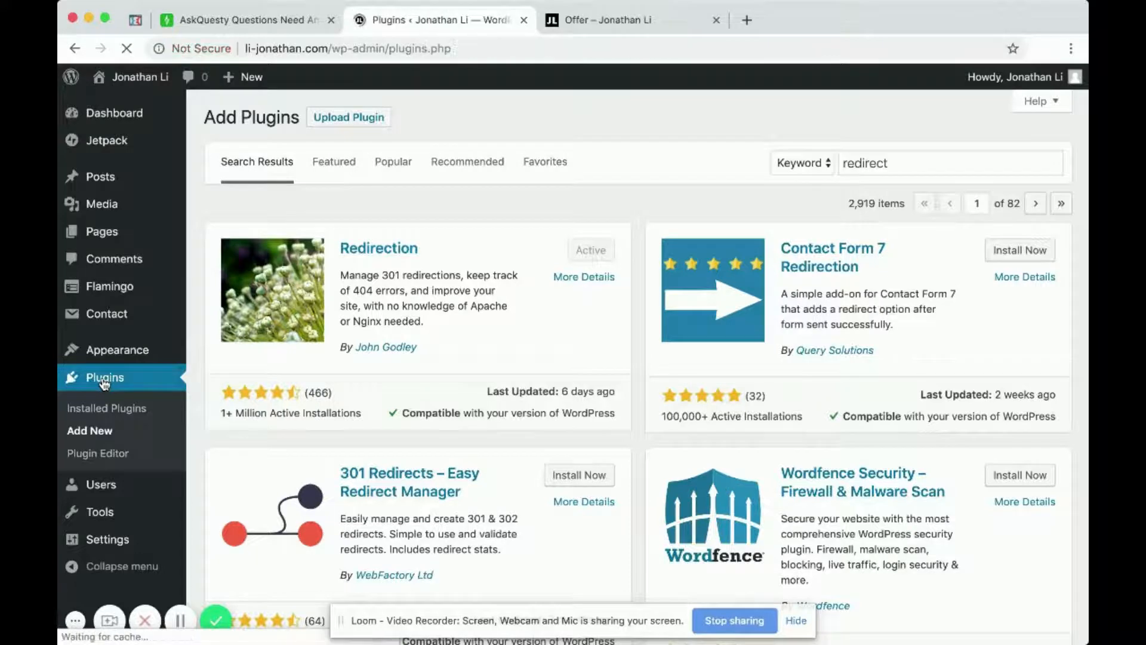
scroll(443, 411, "down", 5)
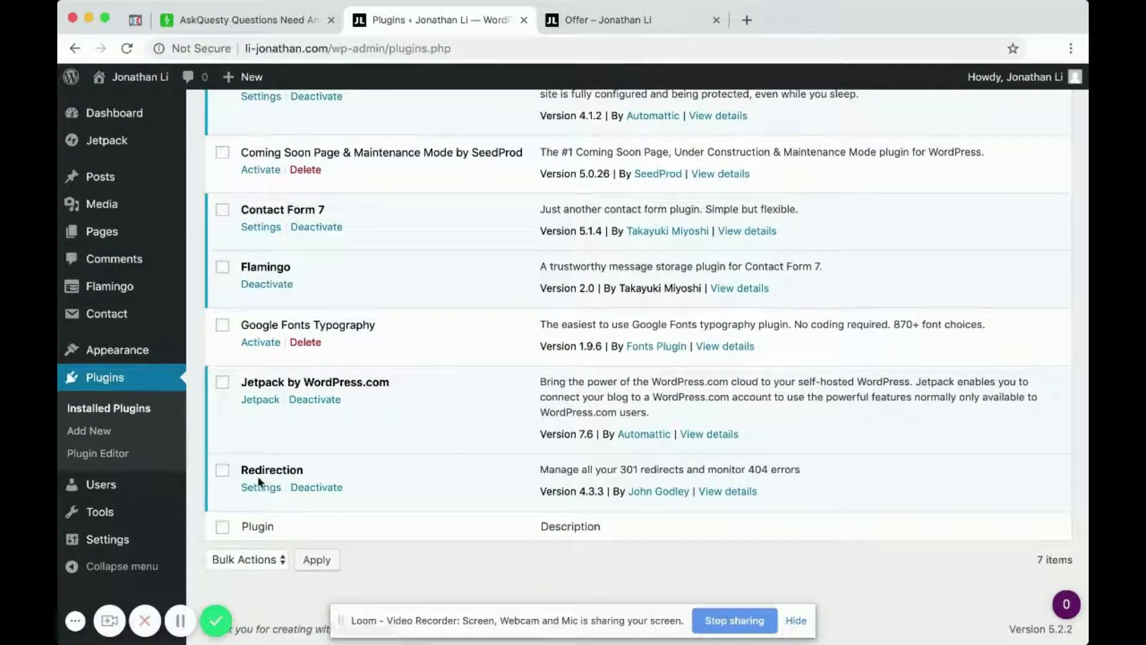
left_click(261, 486)
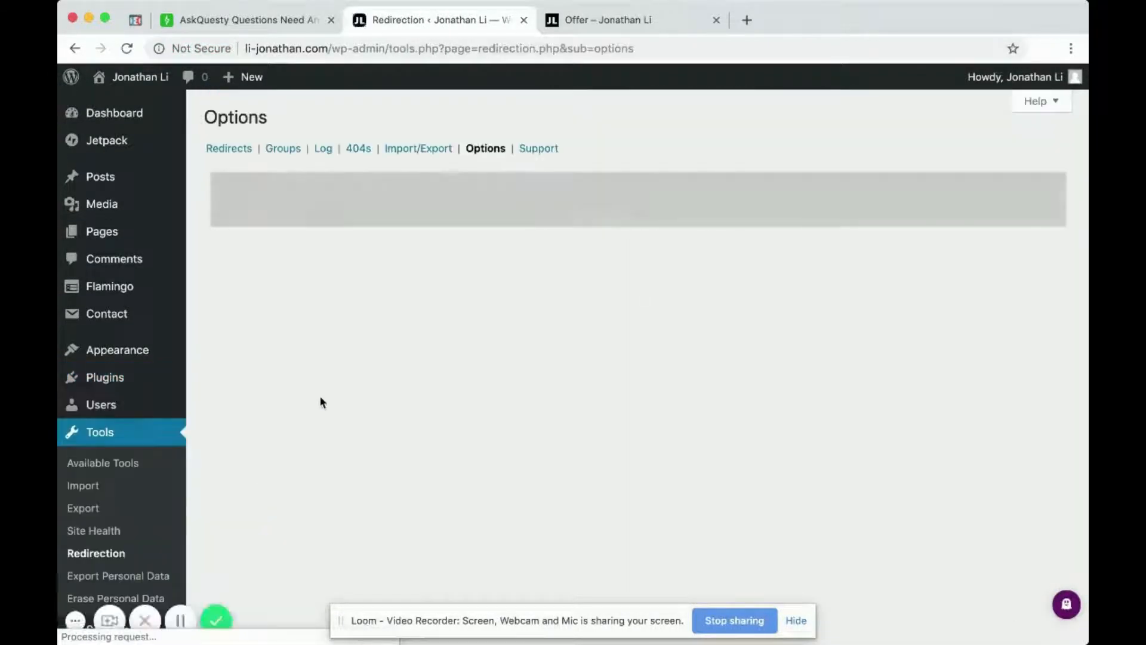
left_click(233, 150)
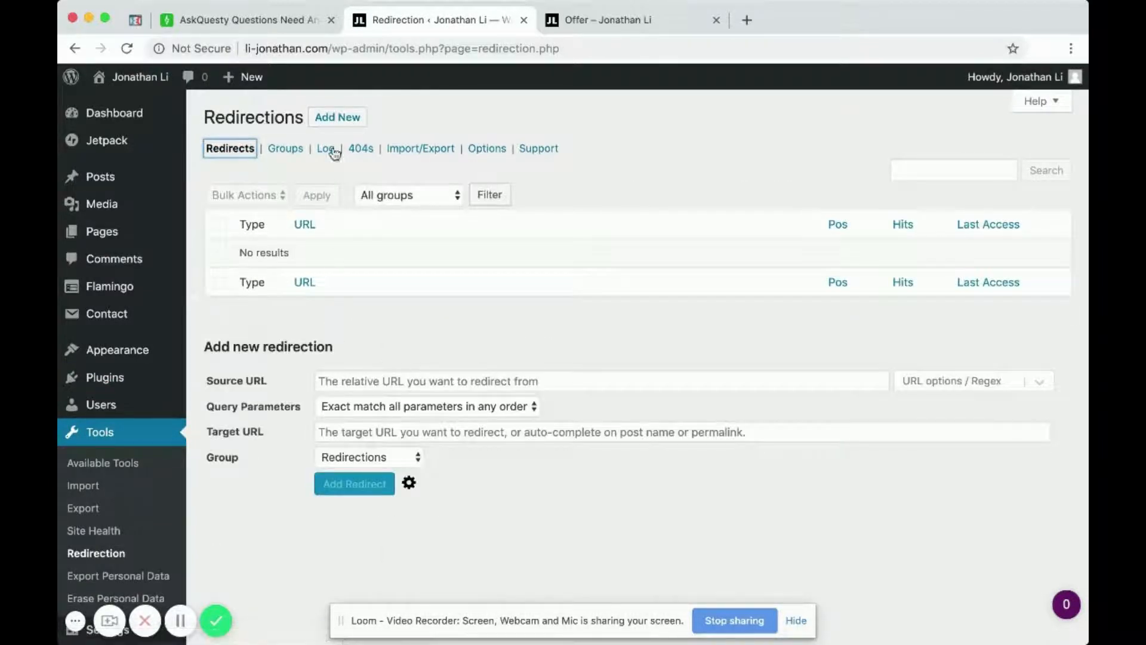
left_click(351, 118)
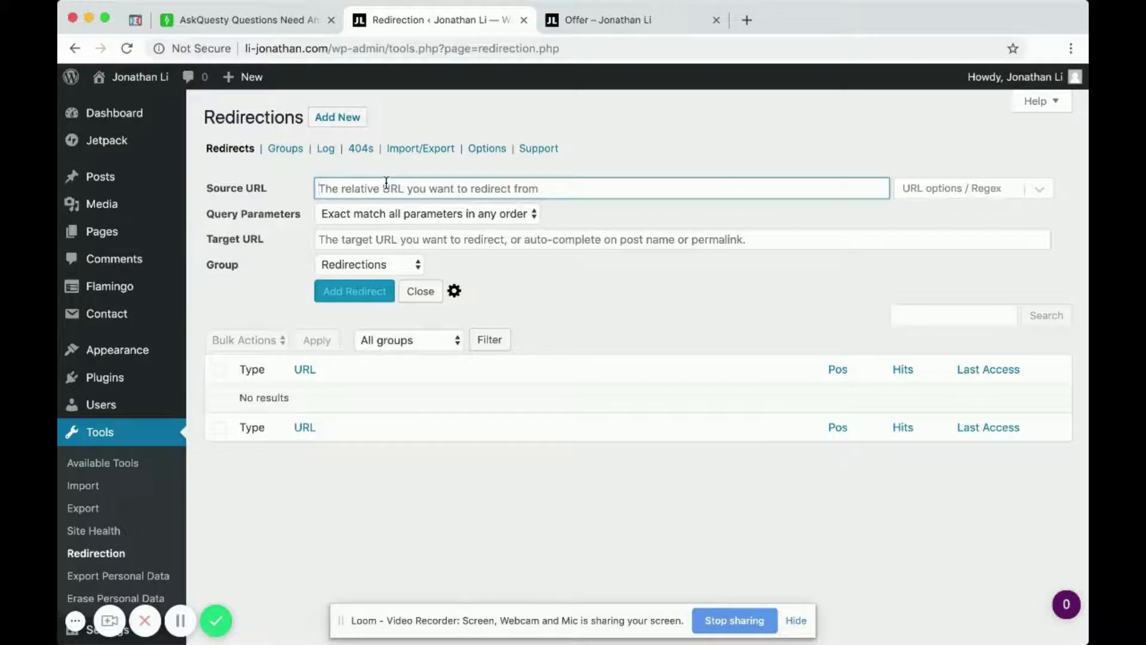
type("/offer")
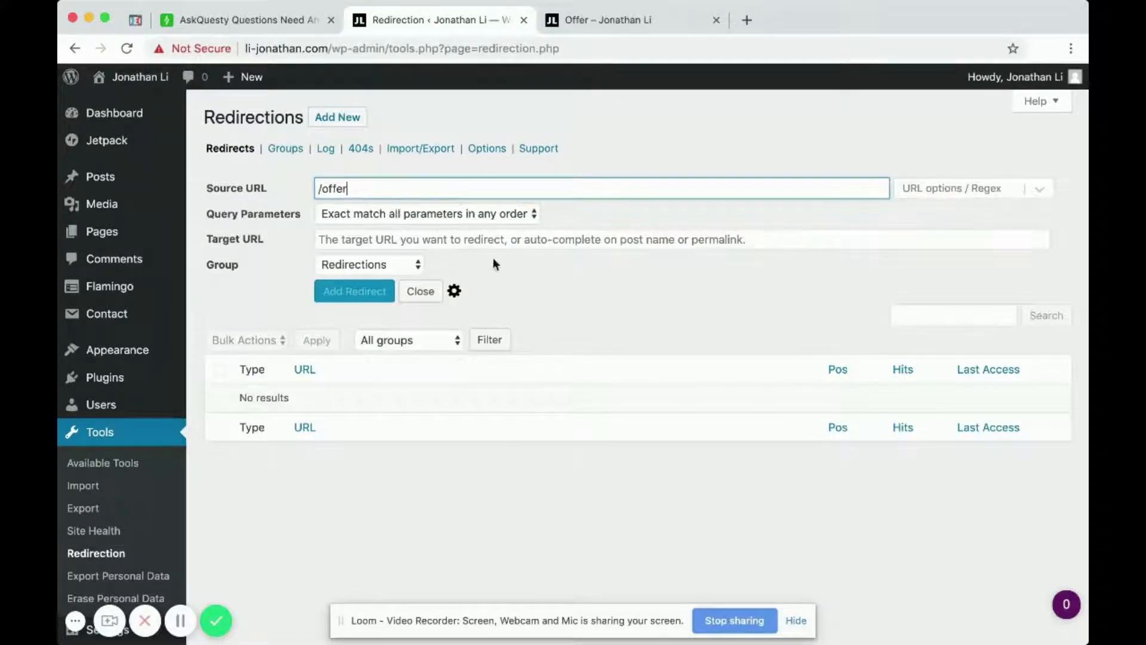
left_click(135, 20)
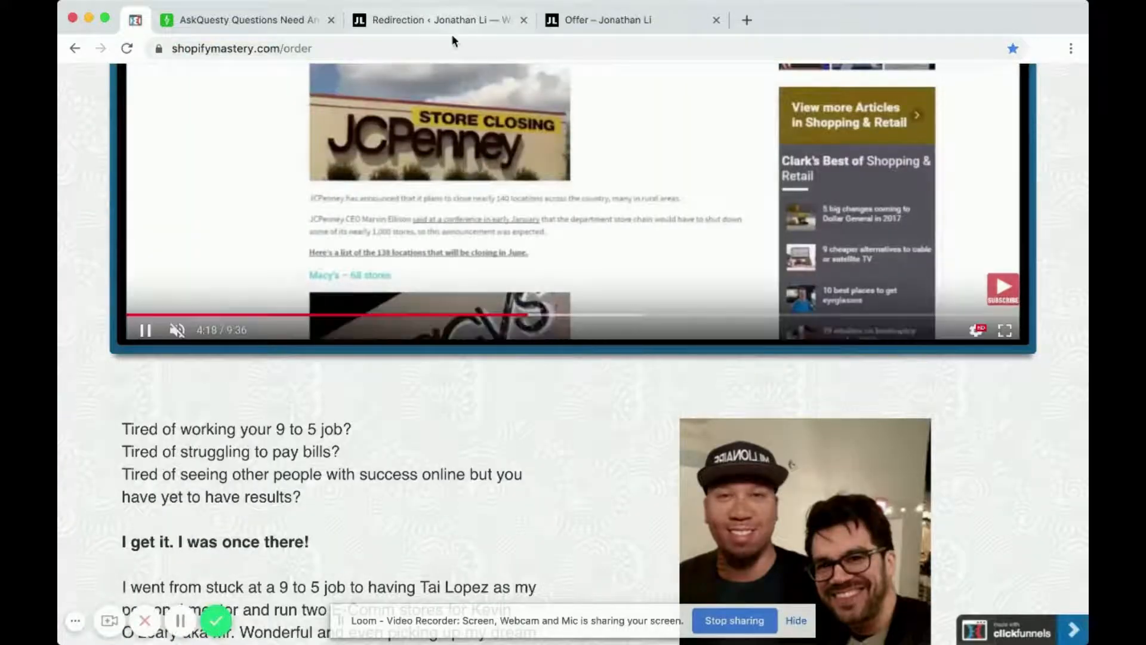
left_click(452, 37)
left_click(413, 239)
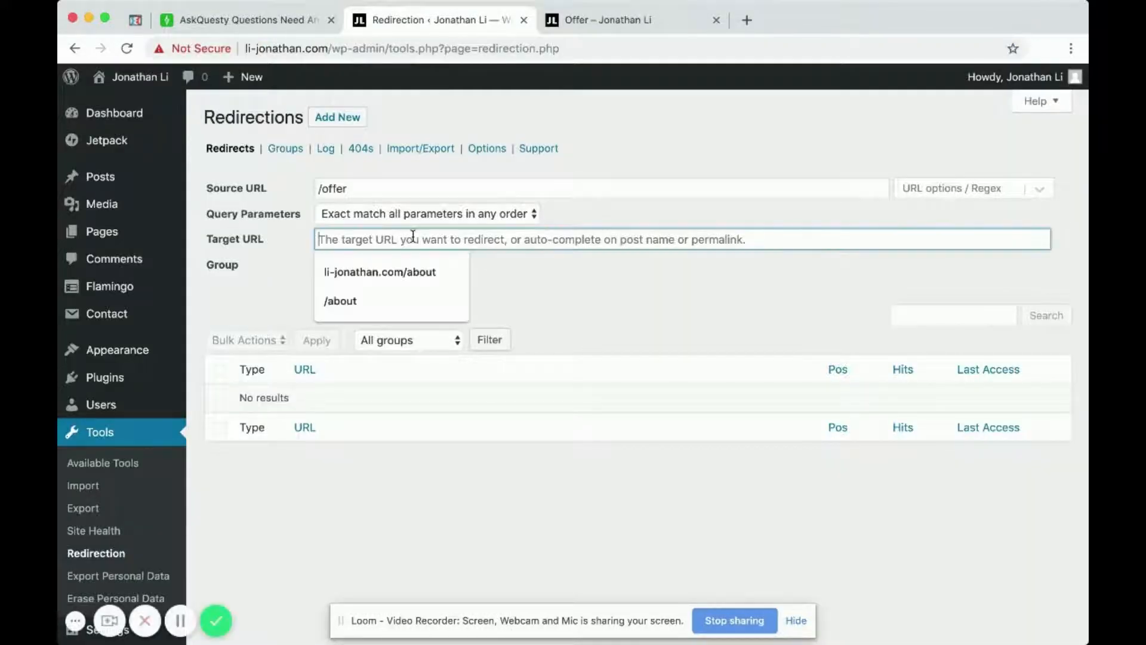
type("https://www.shopifymastery.com/order")
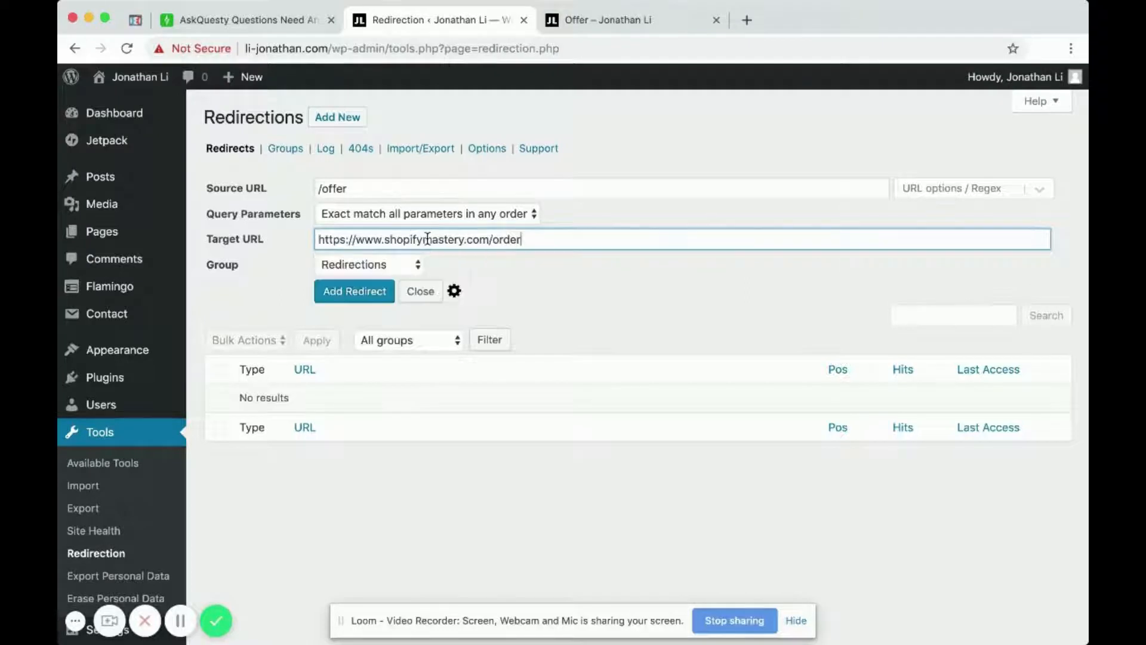
left_click(556, 275)
left_click(356, 294)
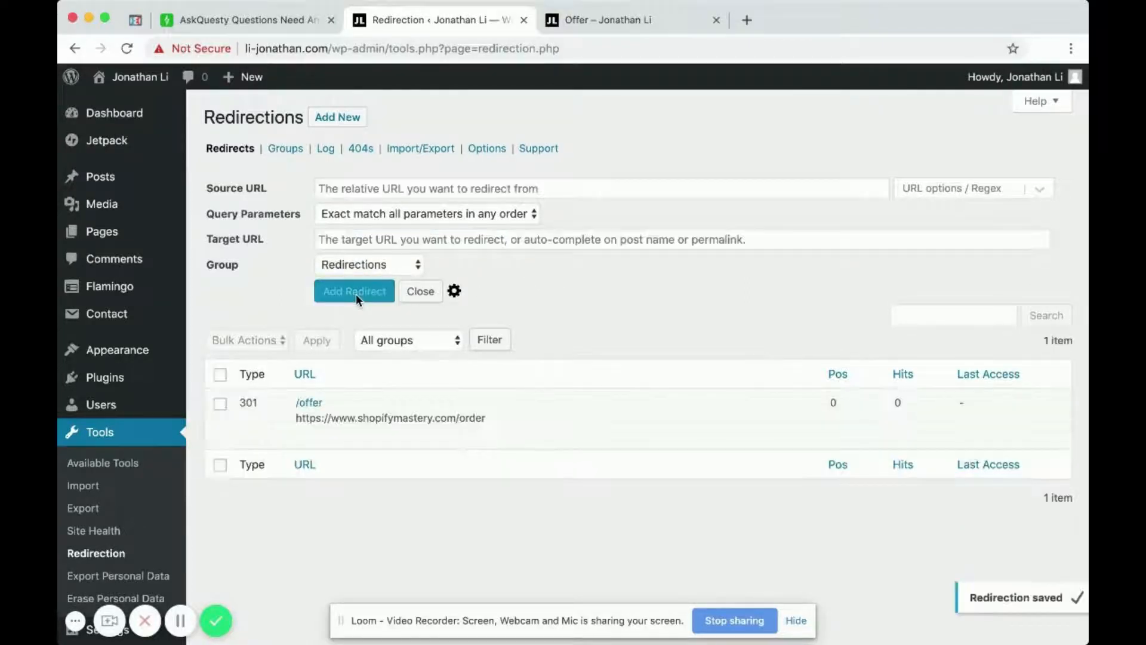
Step: Reload the live "Offer" page and reopen it from the navigation menu to test the redirect
left_click(652, 29)
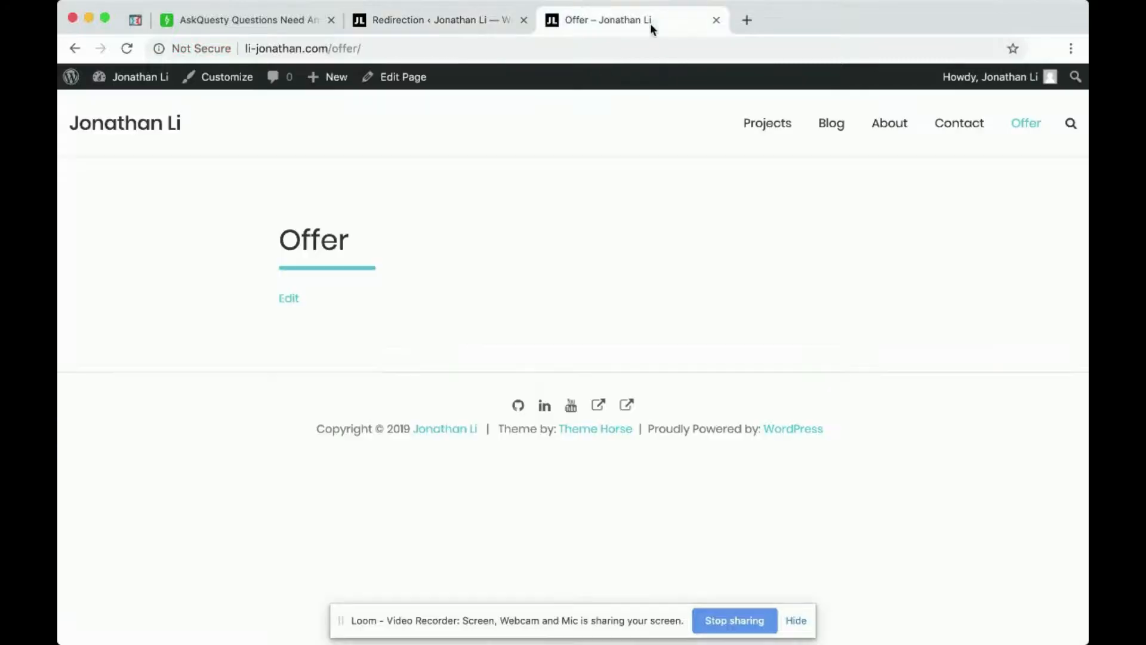
left_click(420, 13)
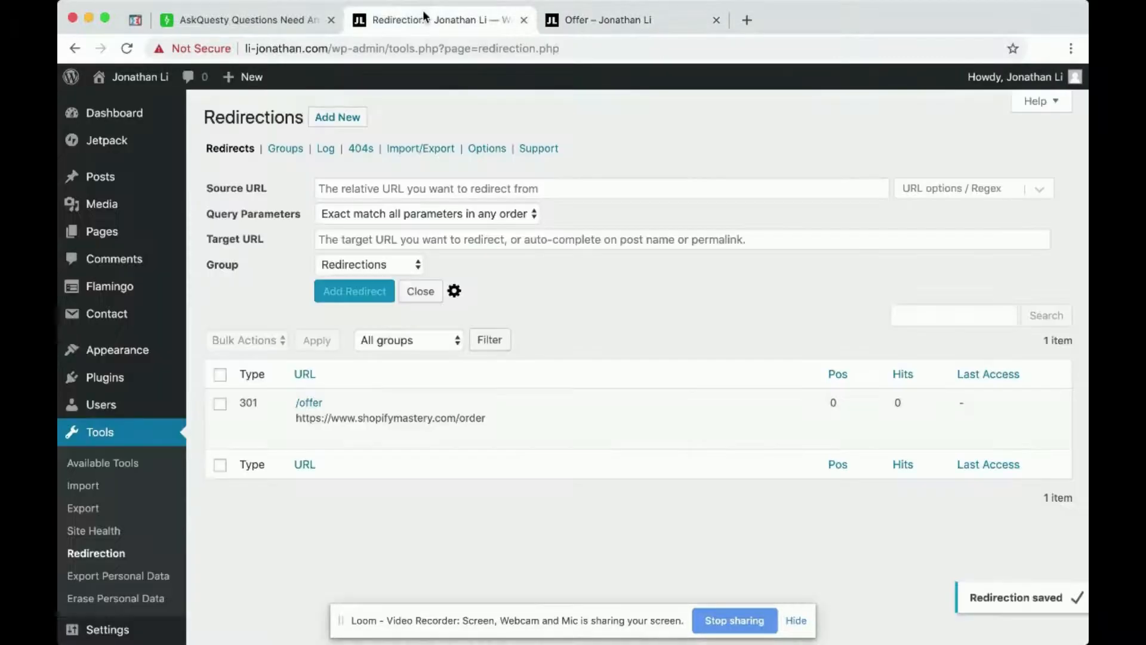
left_click(669, 20)
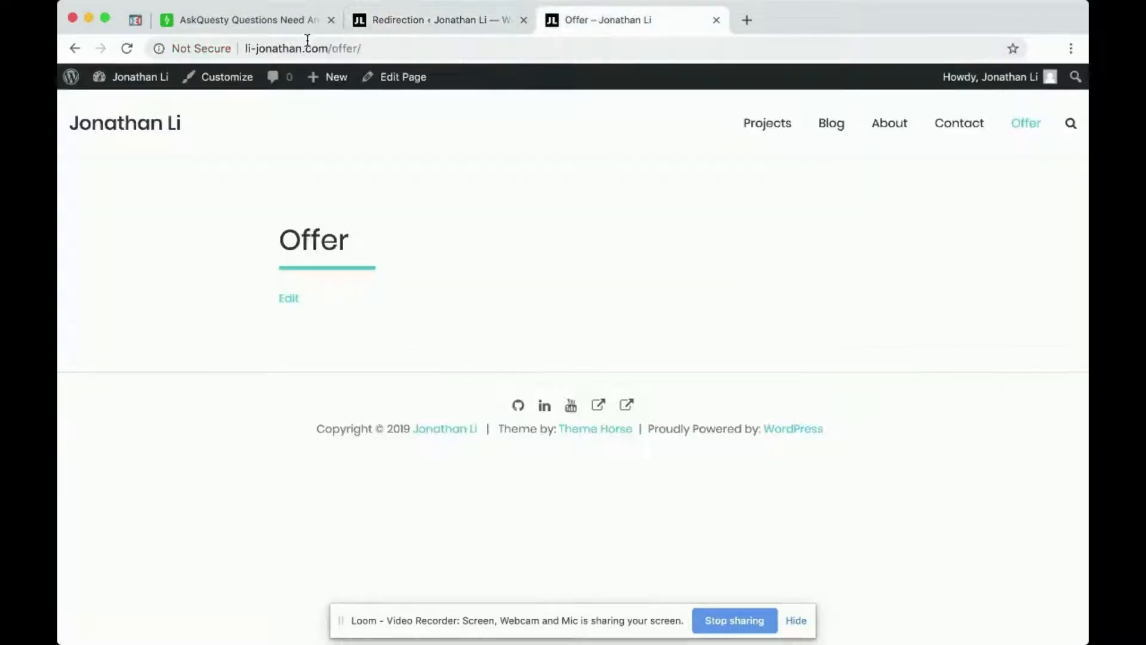
left_click(127, 49)
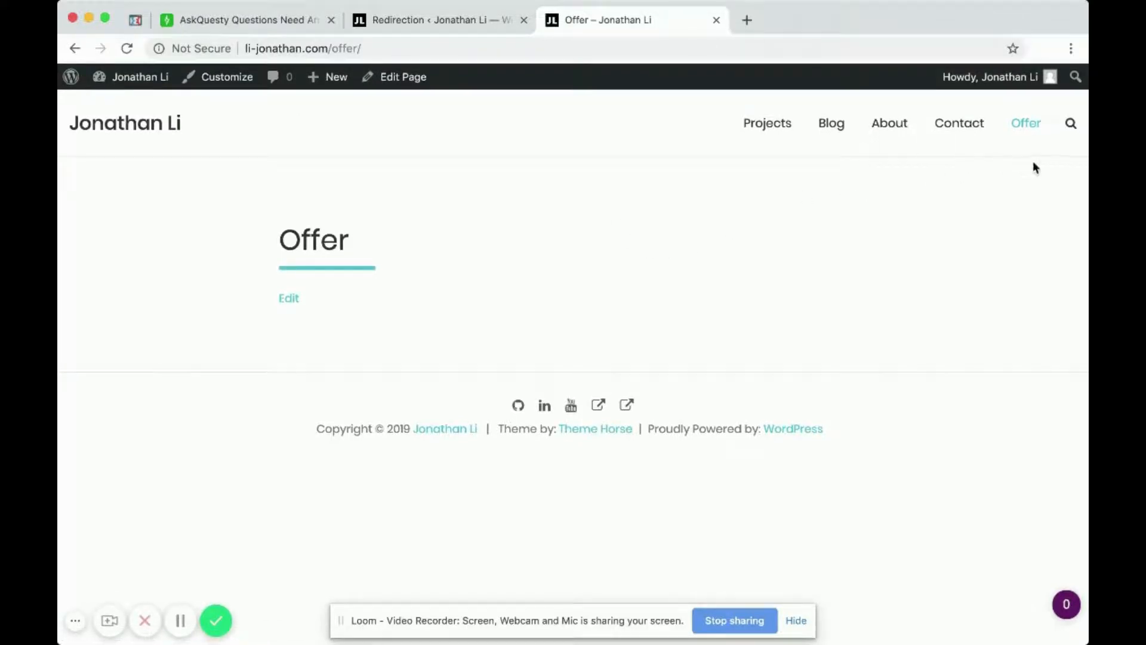
left_click(1026, 124)
Step: Compare the source URL of the existing /offer redirect with the address of the live Offer page
left_click(434, 22)
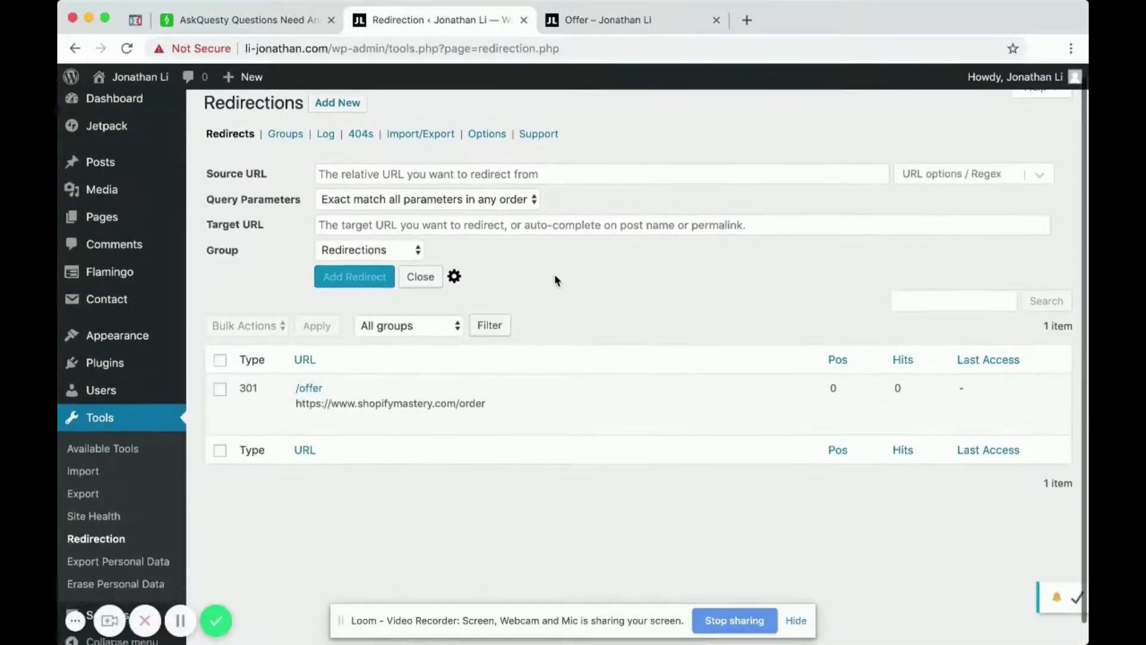
left_click(654, 24)
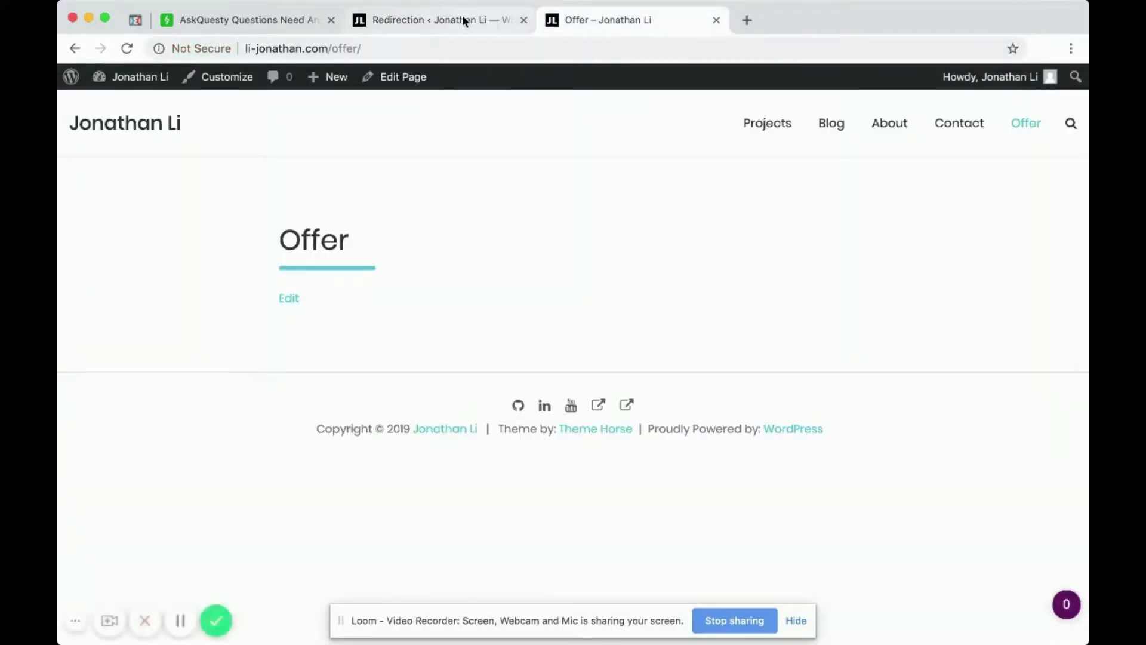
left_click(462, 18)
left_click(589, 23)
left_click(366, 48)
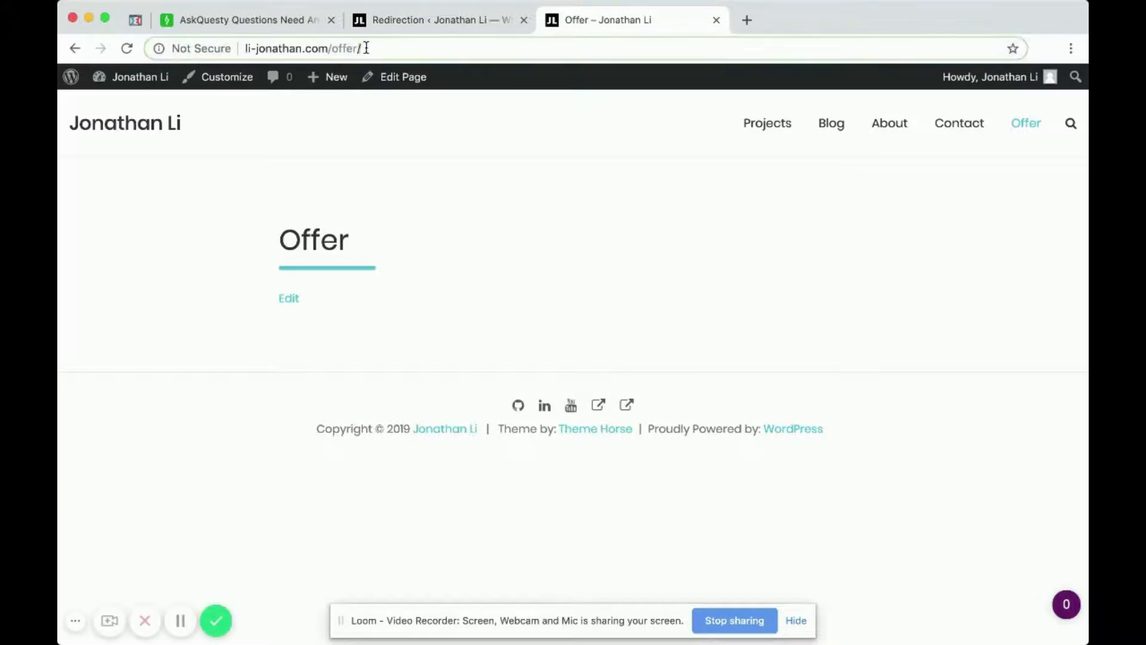
left_click(457, 19)
left_click(651, 21)
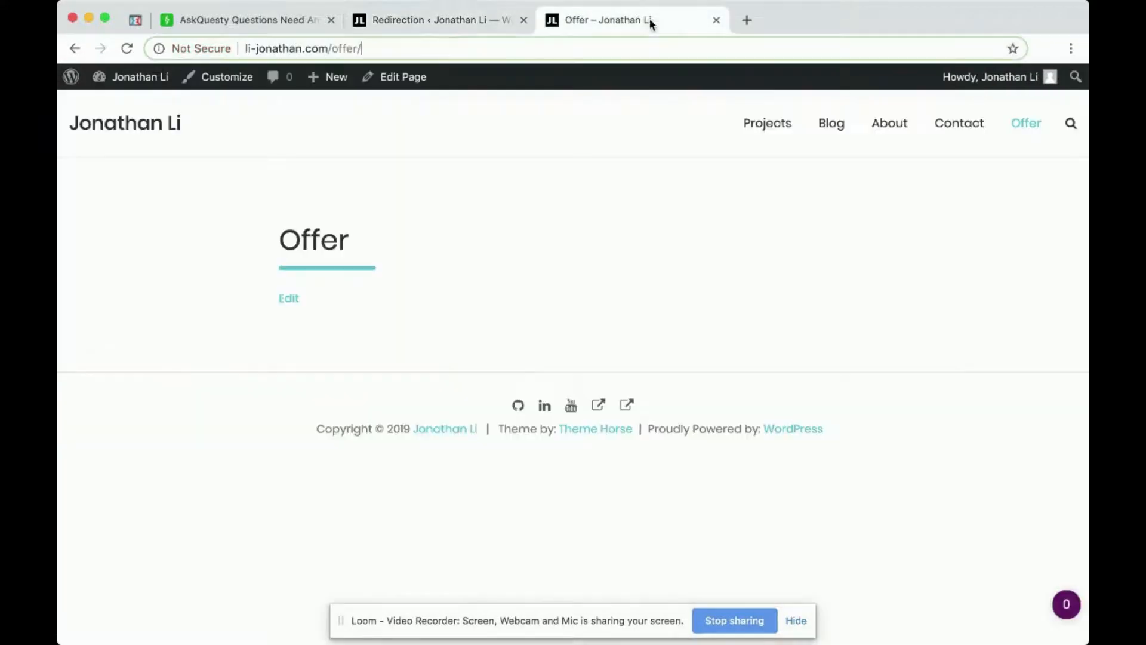
left_click(441, 24)
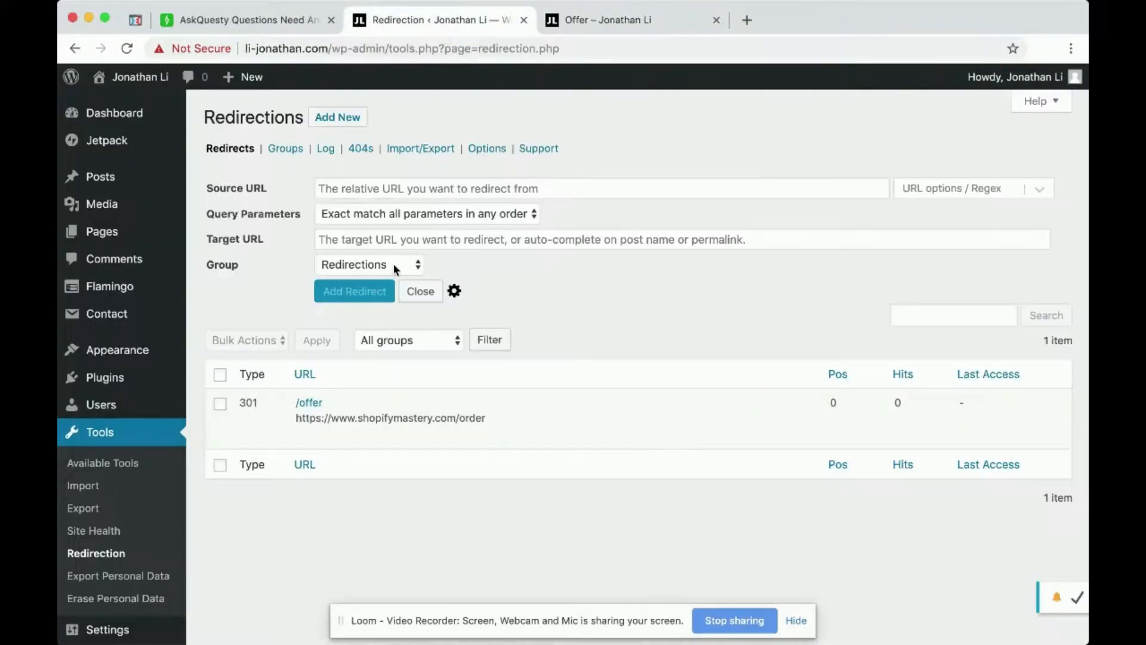
left_click(375, 189)
type("/offer/")
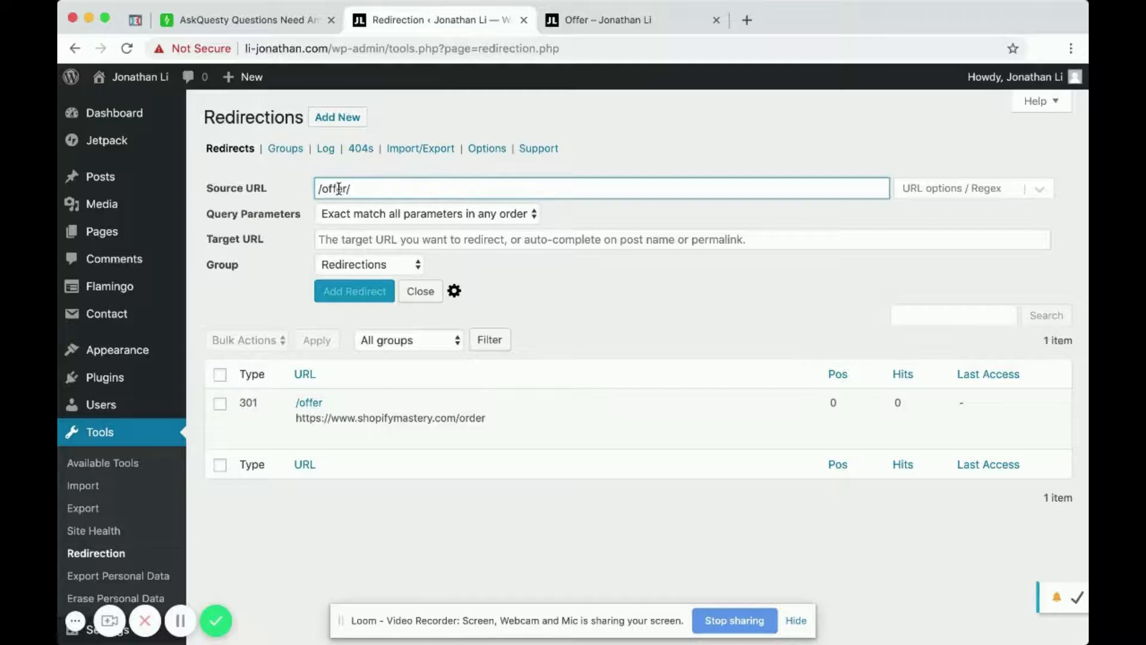
left_click(356, 244)
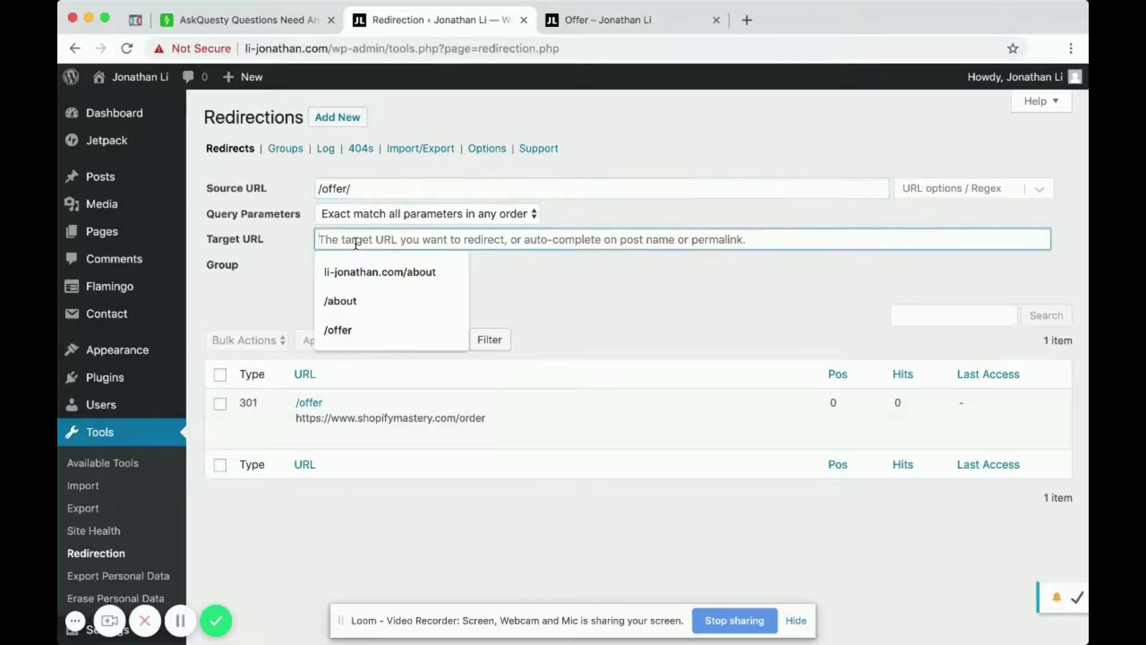
type("https://www.shopifymastery.com/order")
left_click(371, 293)
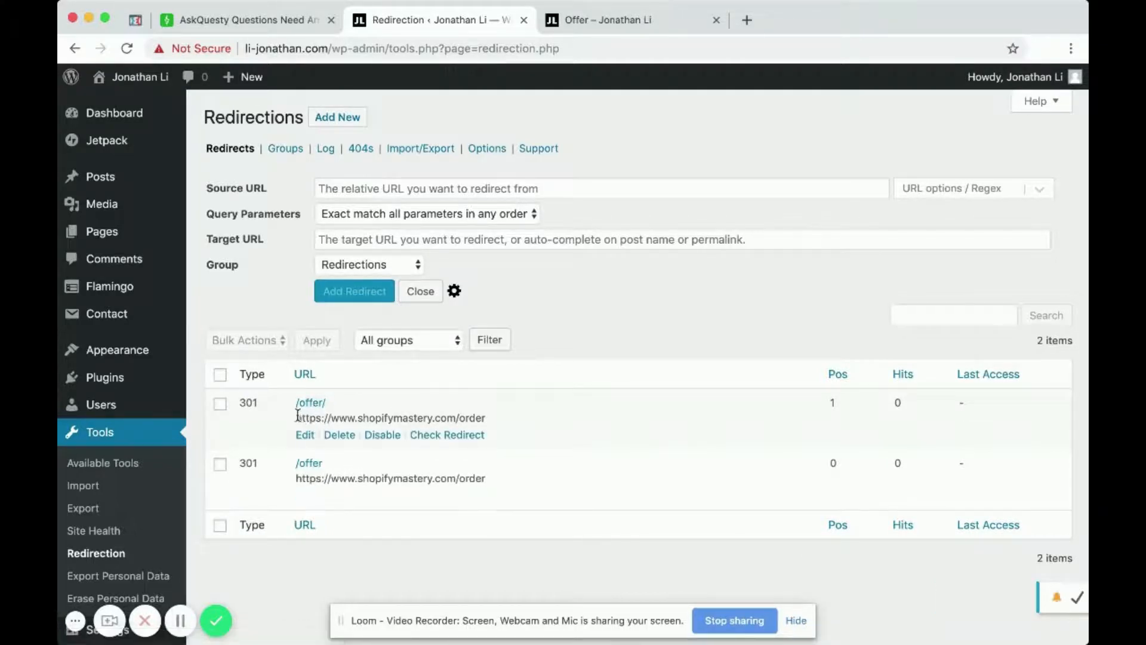
left_click_drag(343, 413, 491, 418)
left_click(536, 414)
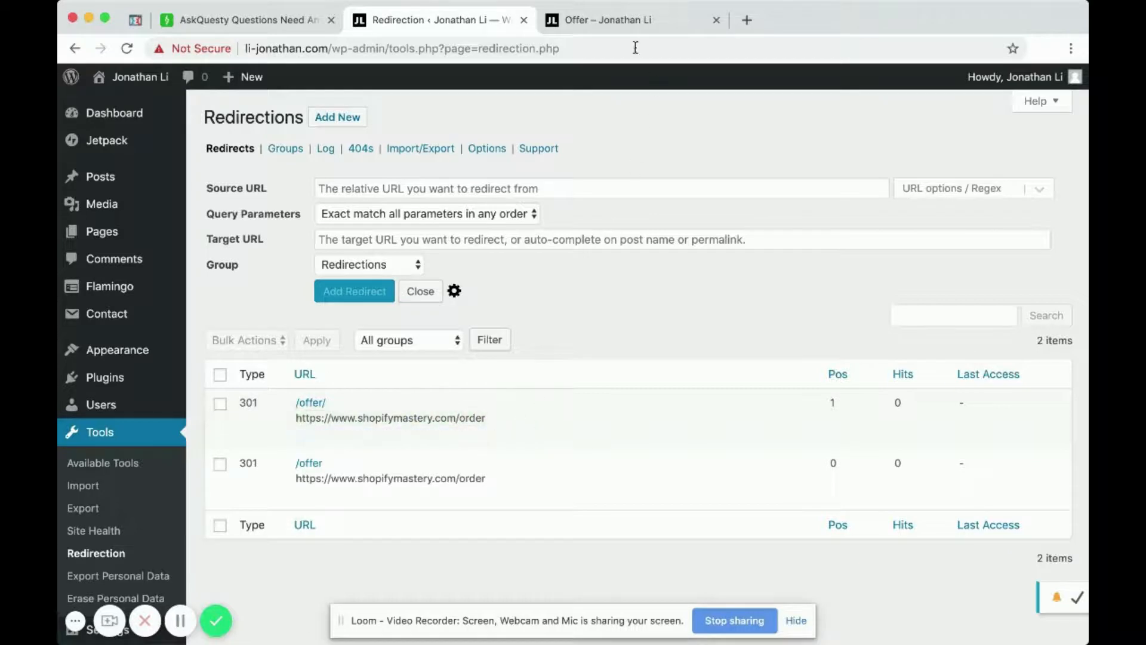
Step: Load the live Offer page's address again to test the redirect, and close the test page
left_click(604, 21)
key("Return")
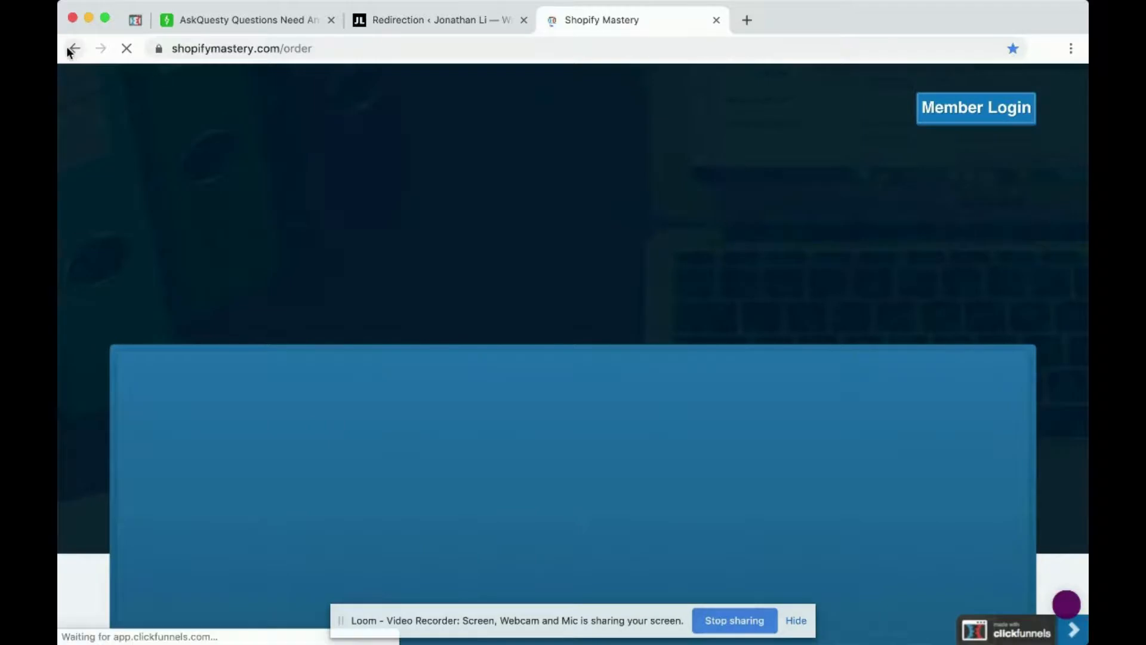
left_click(71, 49)
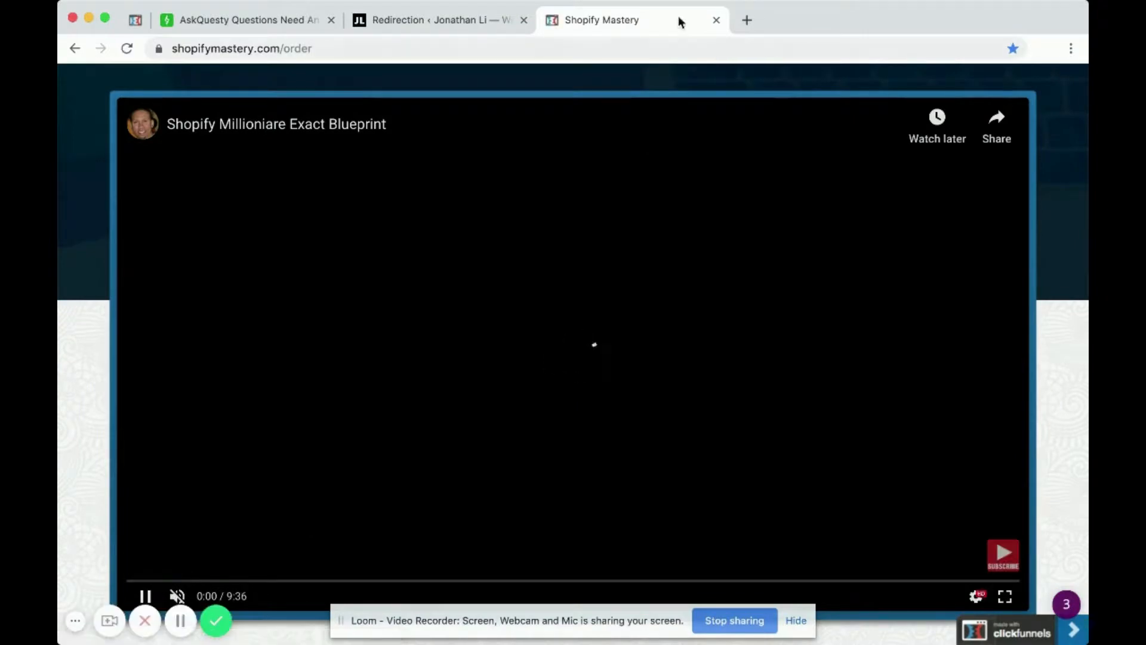
left_click(717, 21)
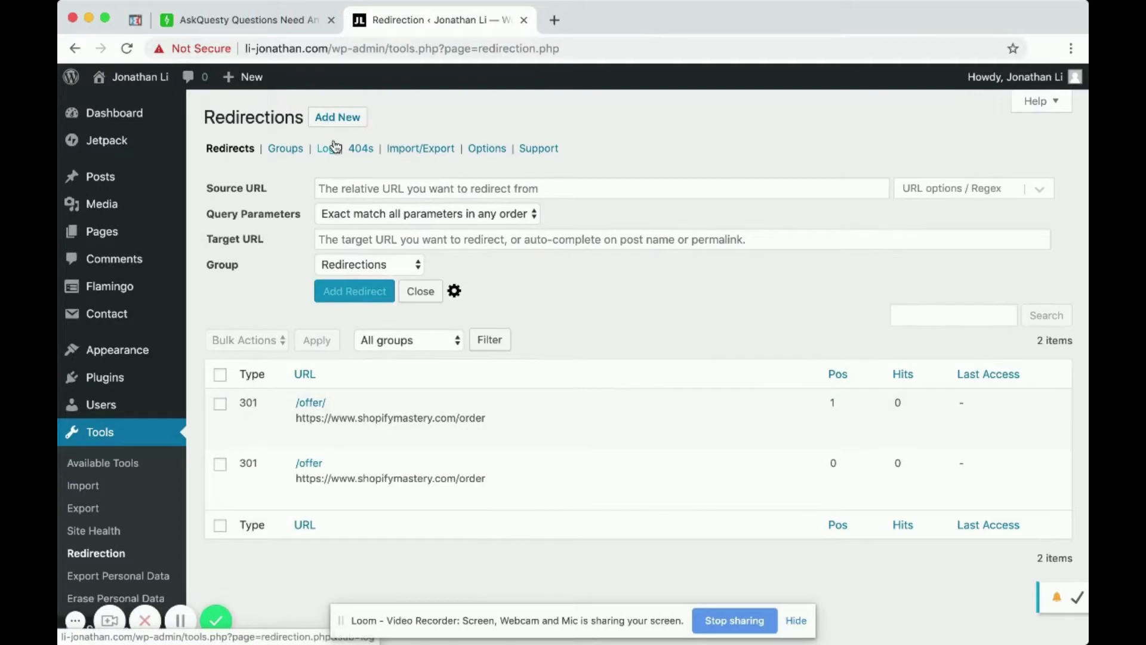
left_click(231, 20)
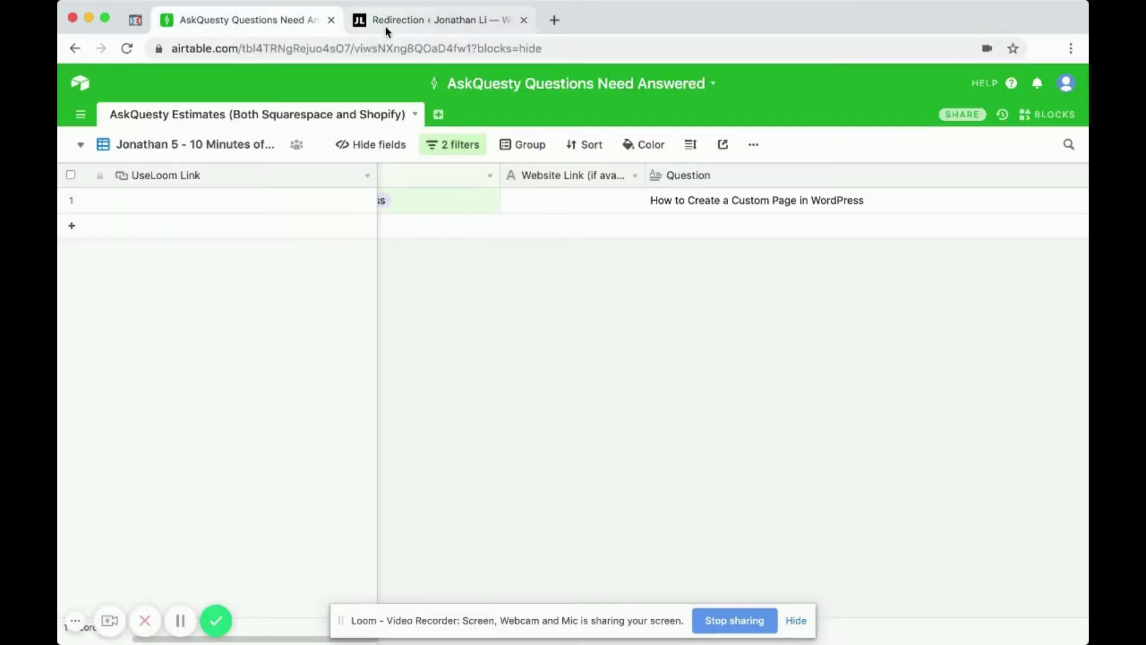
left_click(411, 21)
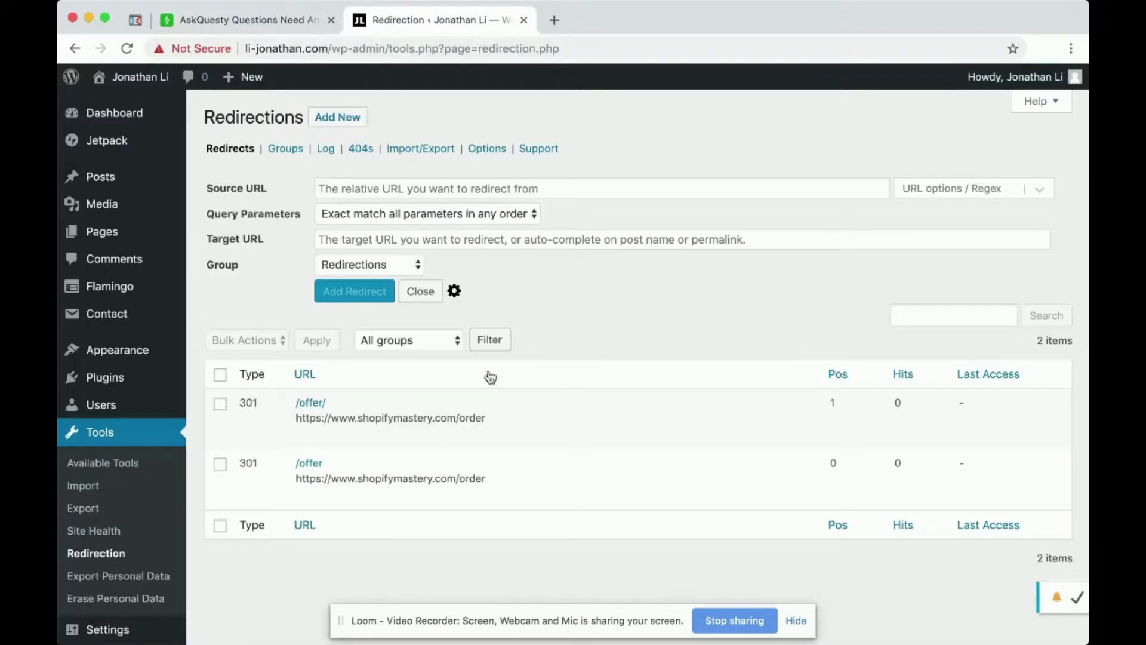
left_click(743, 622)
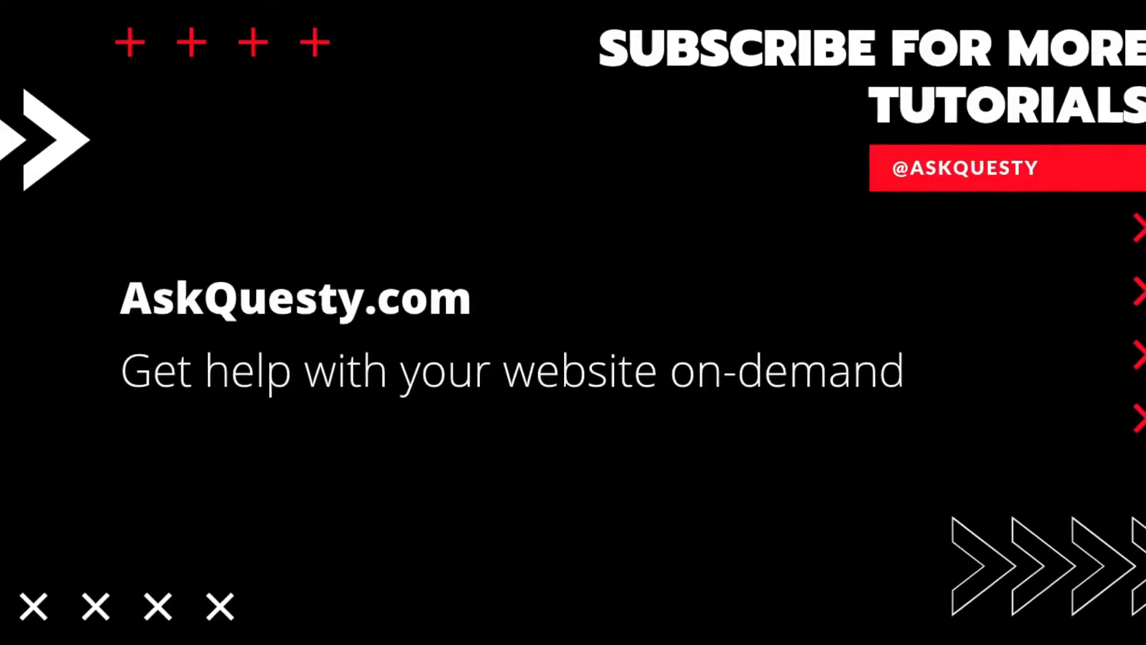